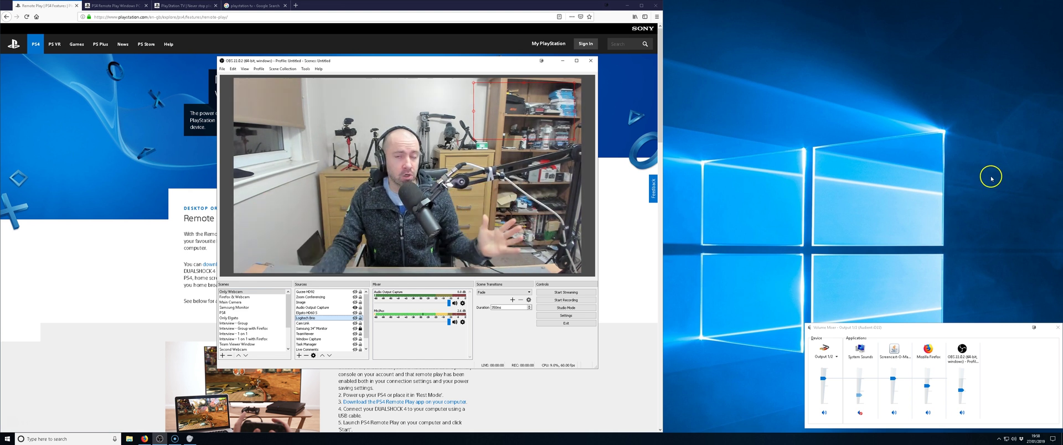
Move the OBS window from the screen centre to the top-right corner, beside Firefox.
left_click_drag(473, 62, 931, 9)
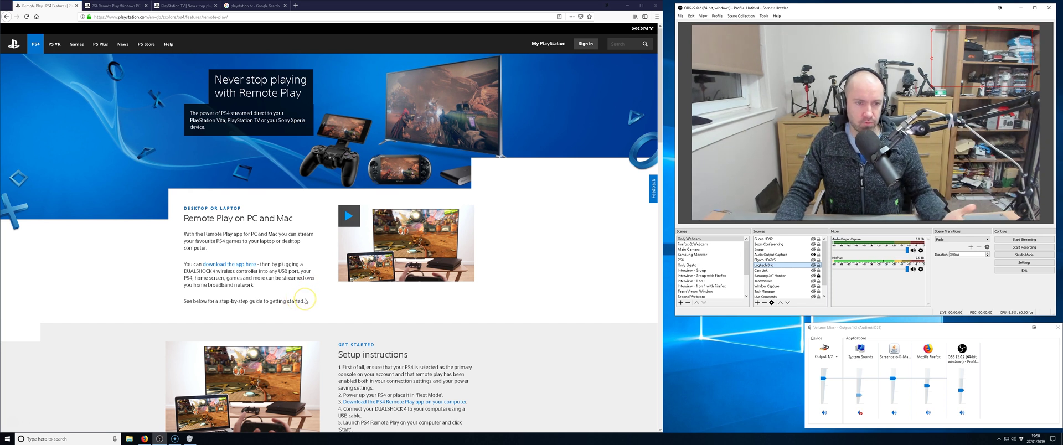
Scroll down through the PS4 Remote Play page in Firefox.
scroll(305, 301, "down", 2)
left_click_drag(660, 147, 657, 227)
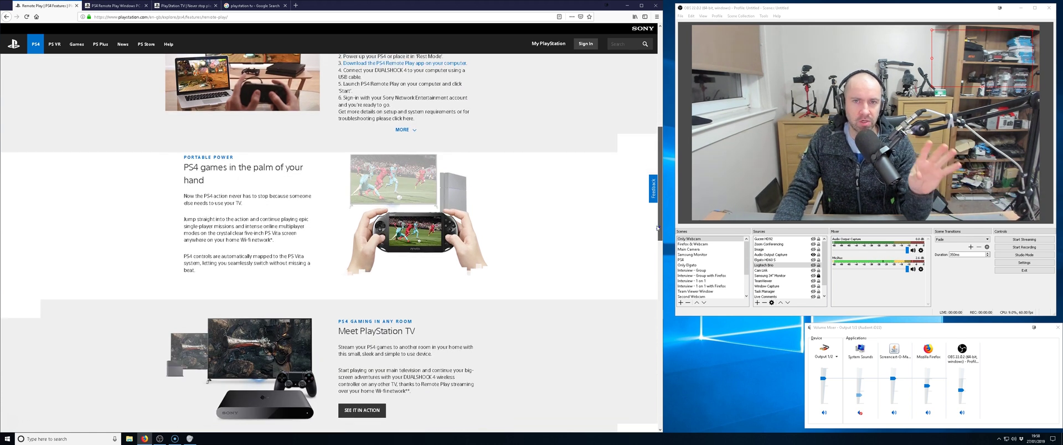
left_click_drag(657, 227, 668, 203)
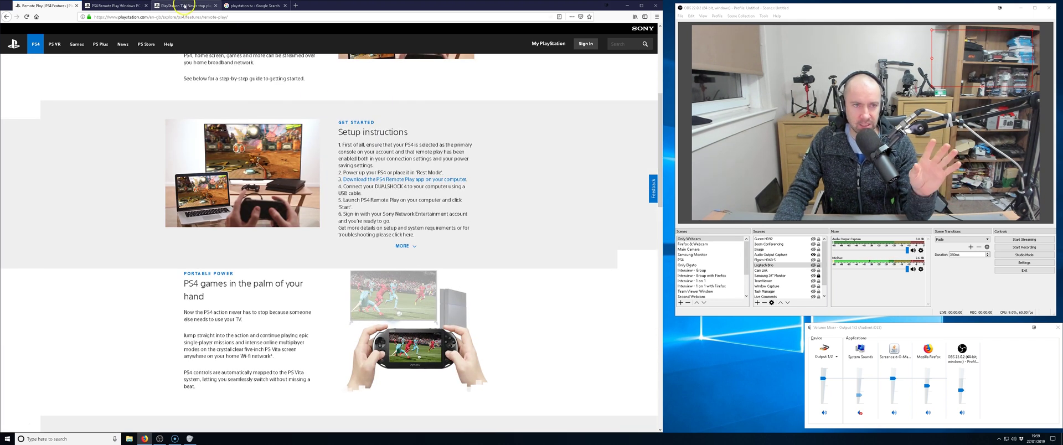
Visit the PlayStation TV page, then switch to the Google image results for 'playstation tv'.
left_click(185, 6)
scroll(305, 194, "up", 6)
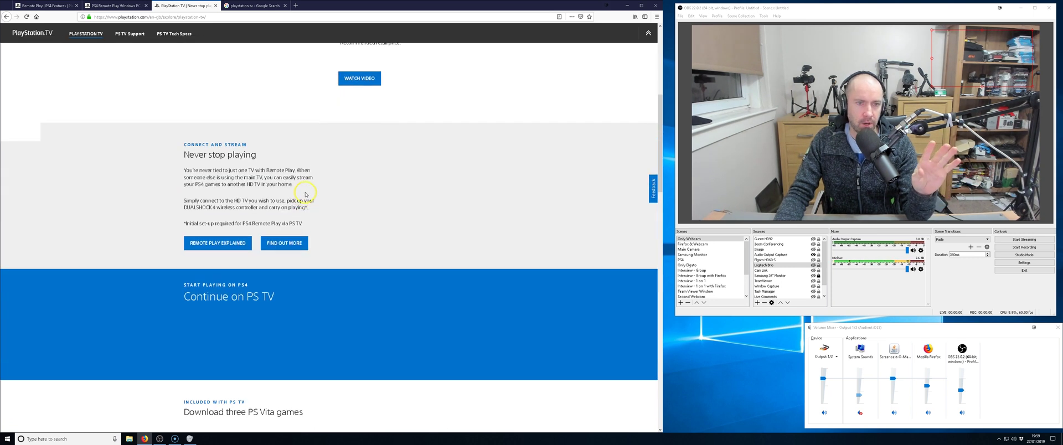
scroll(305, 194, "up", 3)
left_click(252, 6)
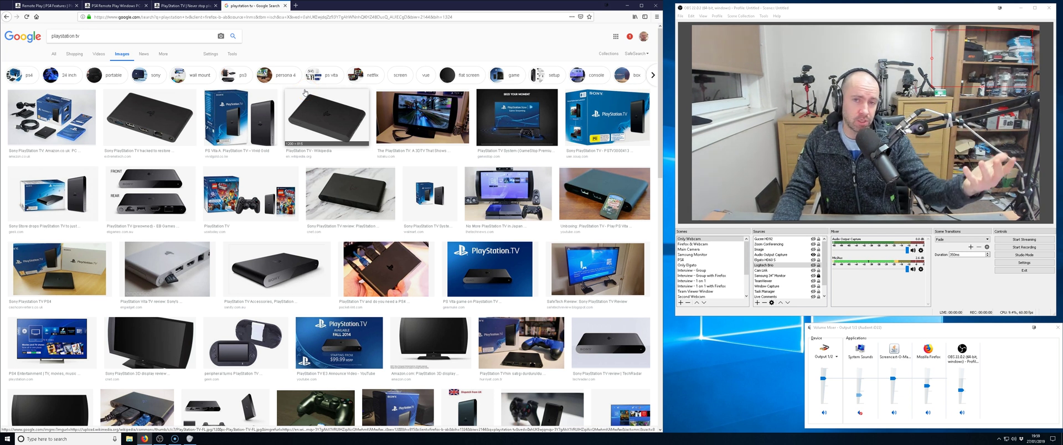
Return to the Remote Play | PS4 Features tab.
left_click(305, 94)
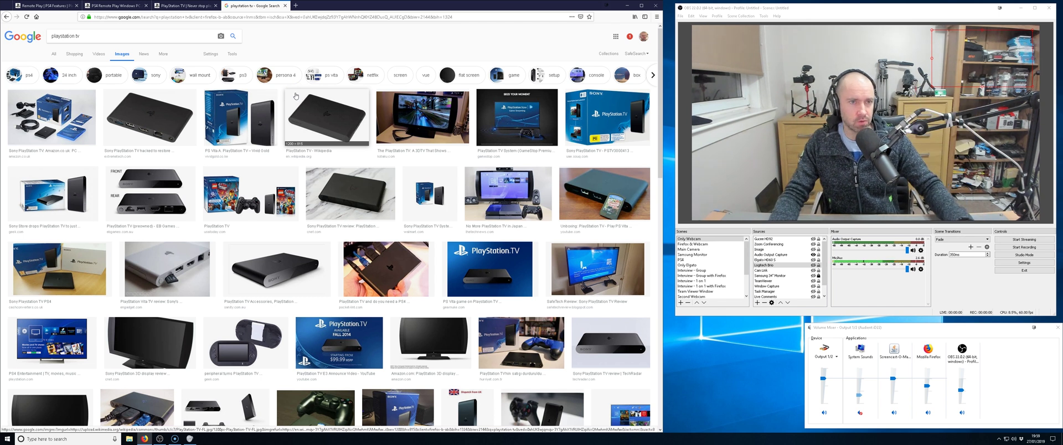
left_click(56, 6)
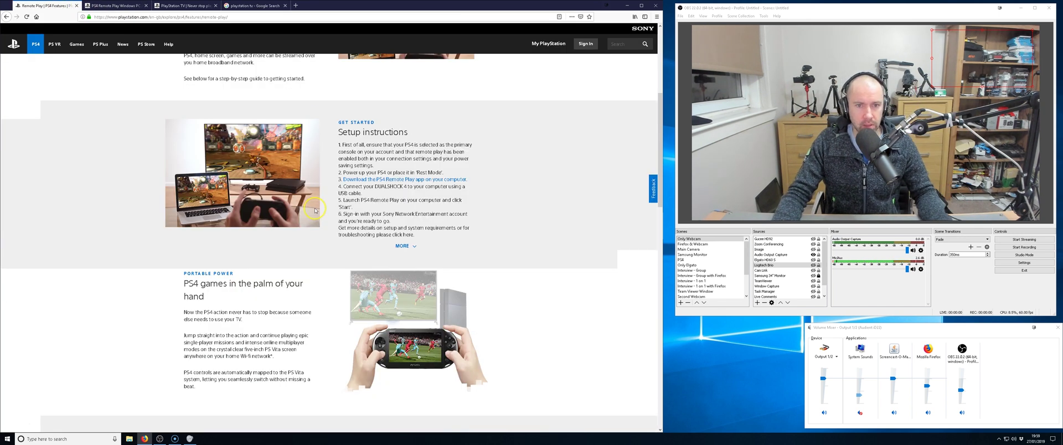
scroll(315, 210, "up", 2)
Glance at the PS4 Remote Play Windows PC page, then scroll the features page to Setup instructions.
left_click(114, 5)
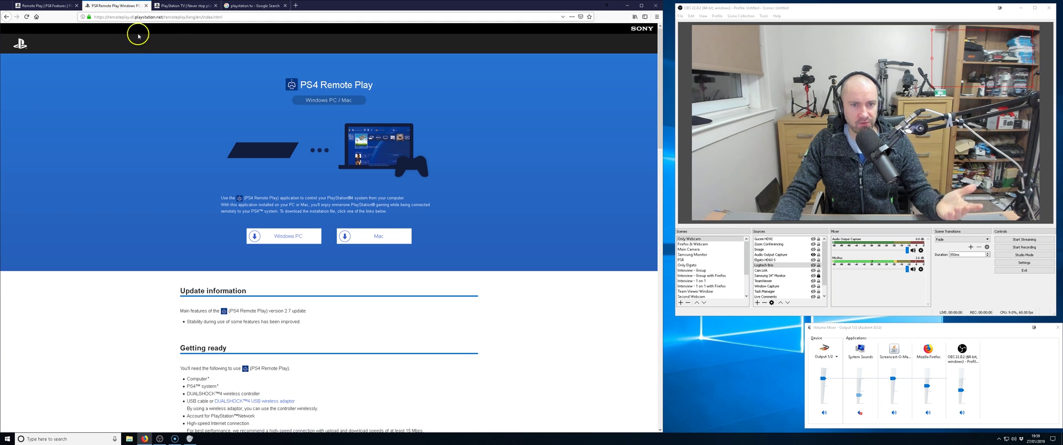
scroll(471, 270, "down", 5)
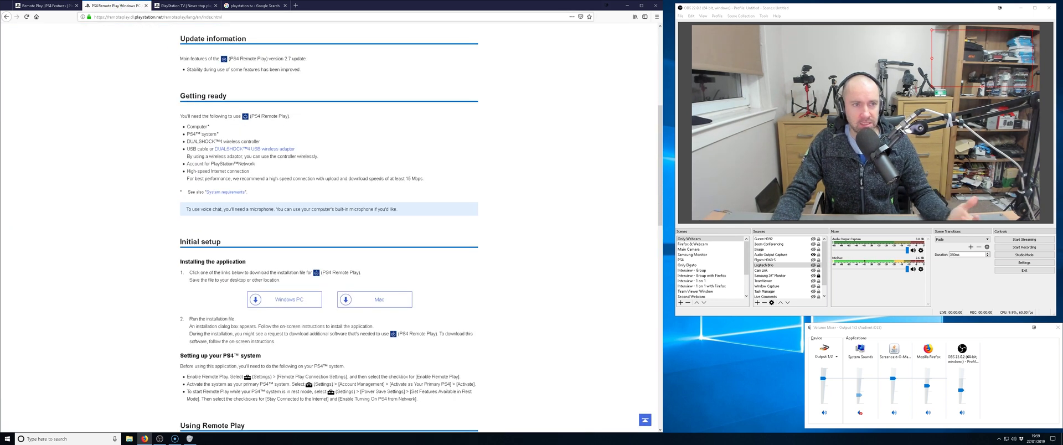
left_click(50, 7)
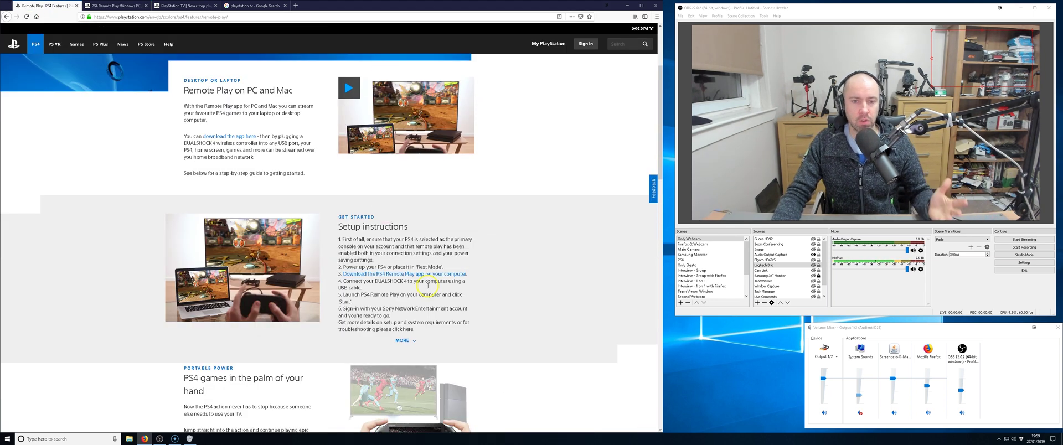
scroll(475, 298, "down", 3)
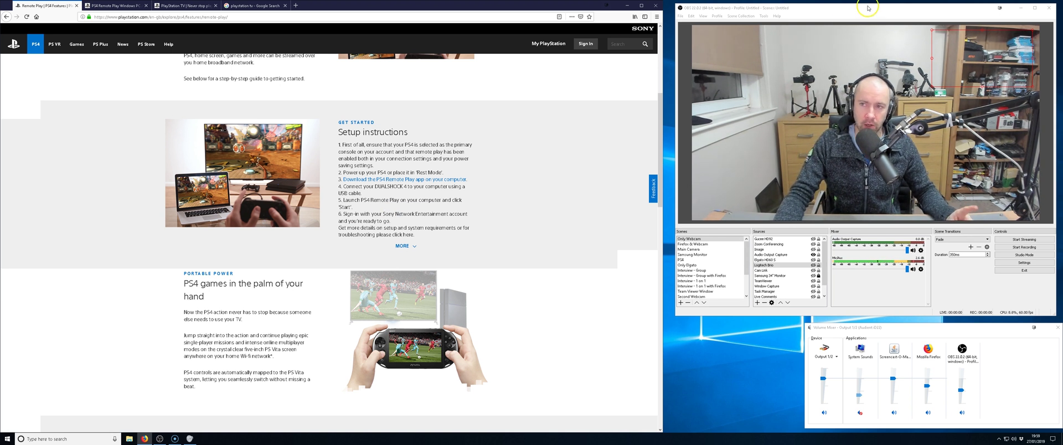
Move OBS back to the screen centre and launch PS4 Remote Play from the Start menu.
left_click_drag(865, 5, 520, 40)
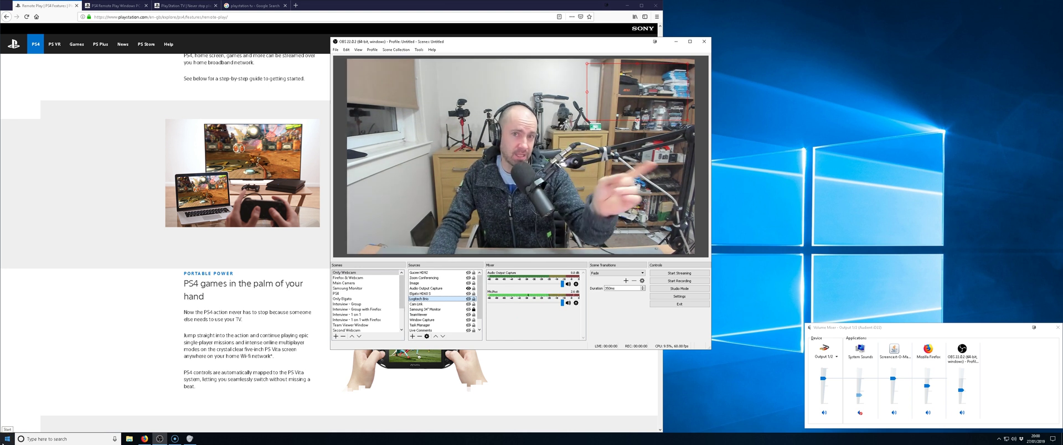
left_click(7, 437)
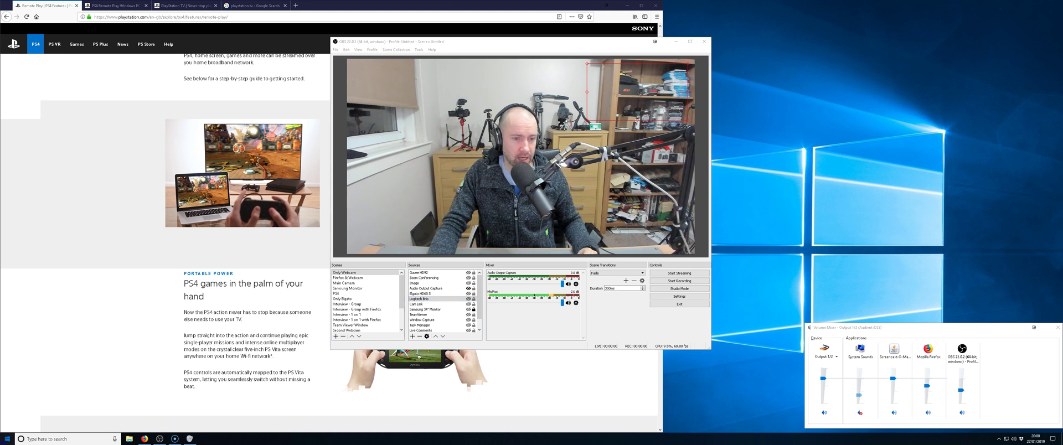
left_click(298, 231)
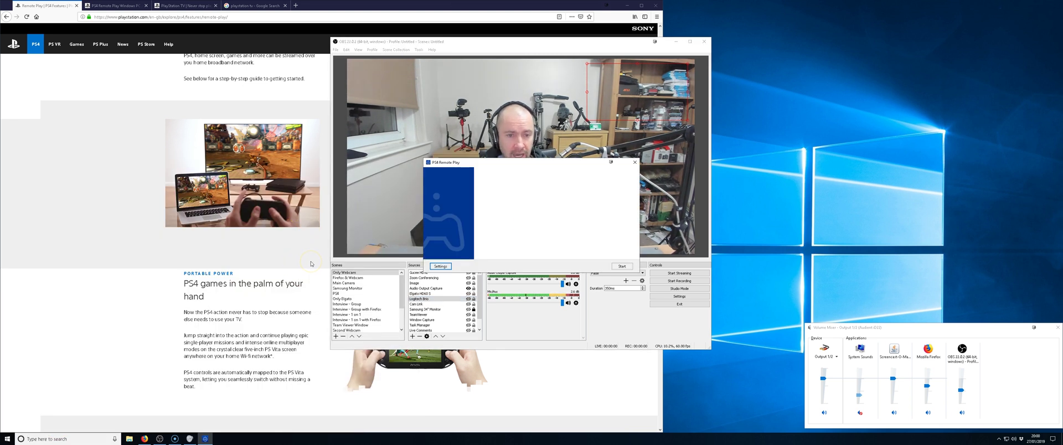
Expand the Remote Play setup instructions in Firefox to show the supported systems.
left_click(268, 306)
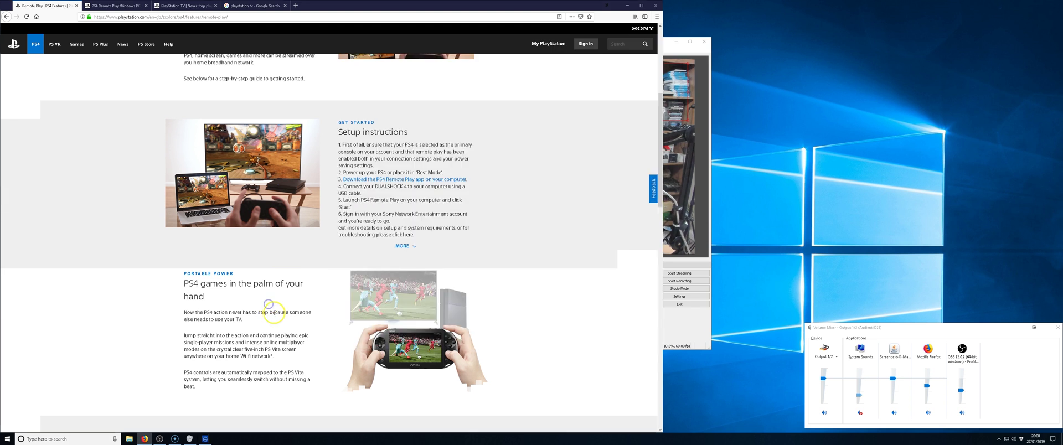
left_click(402, 246)
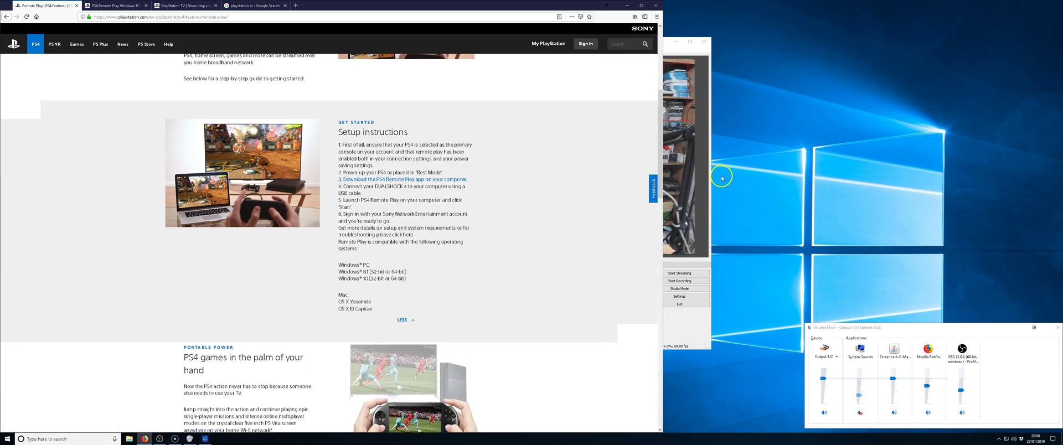
left_click(680, 194)
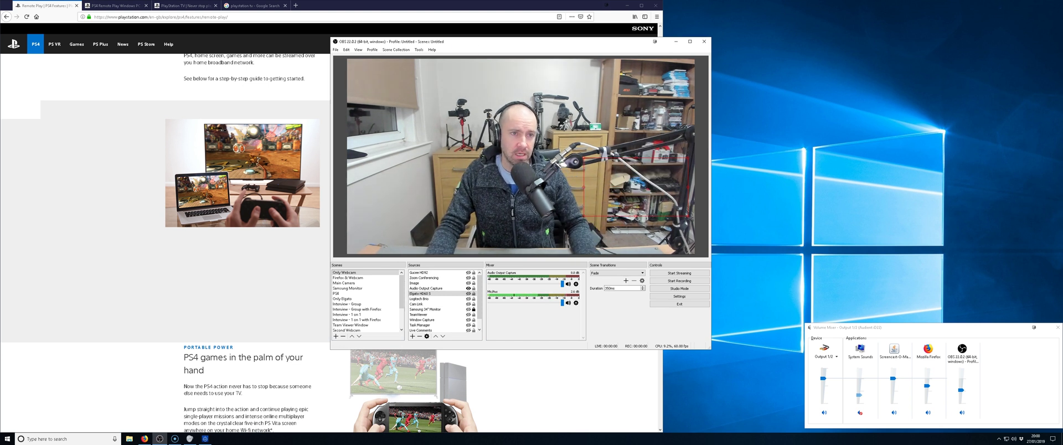
left_click(237, 268)
scroll(285, 280, "up", 4)
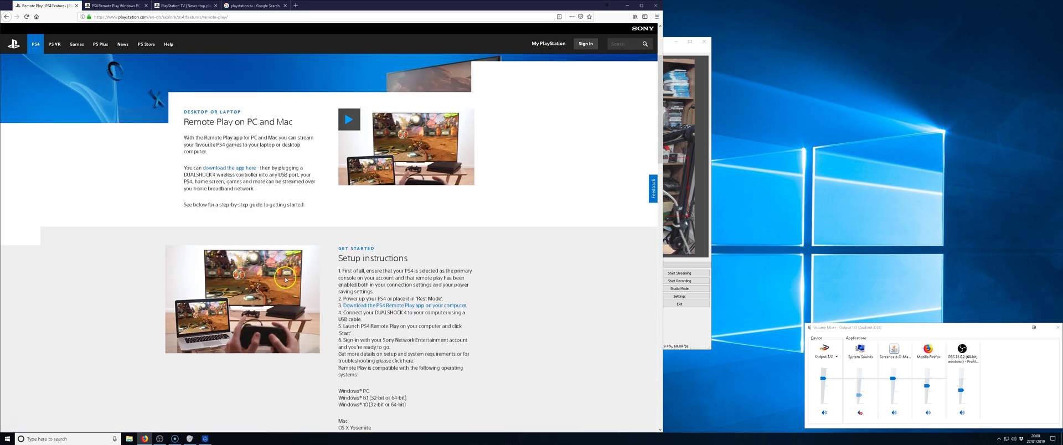
scroll(286, 280, "up", 2)
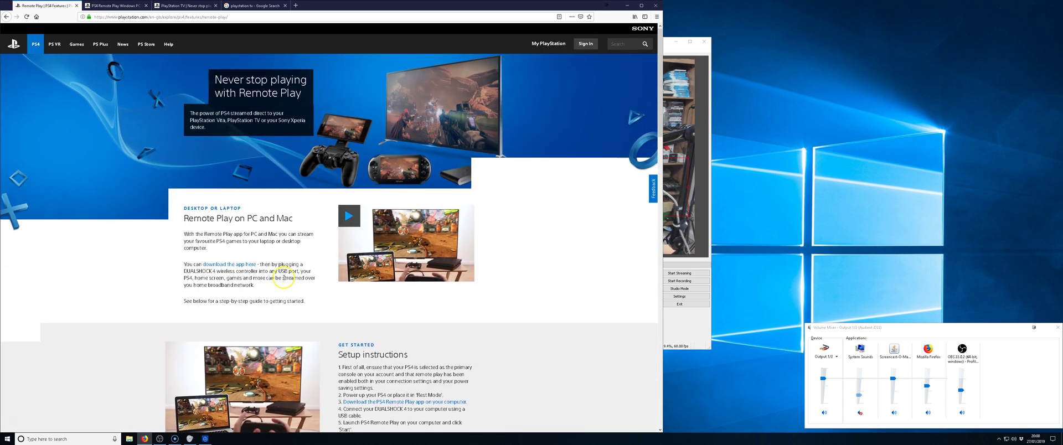
left_click(685, 192)
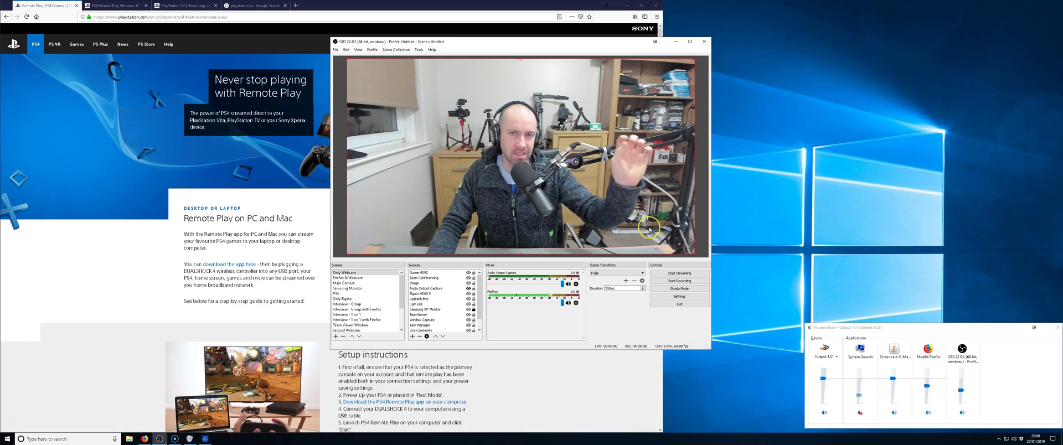
Shift the PS4 Remote Play window left and up, then bring Firefox to the front.
left_click(315, 441)
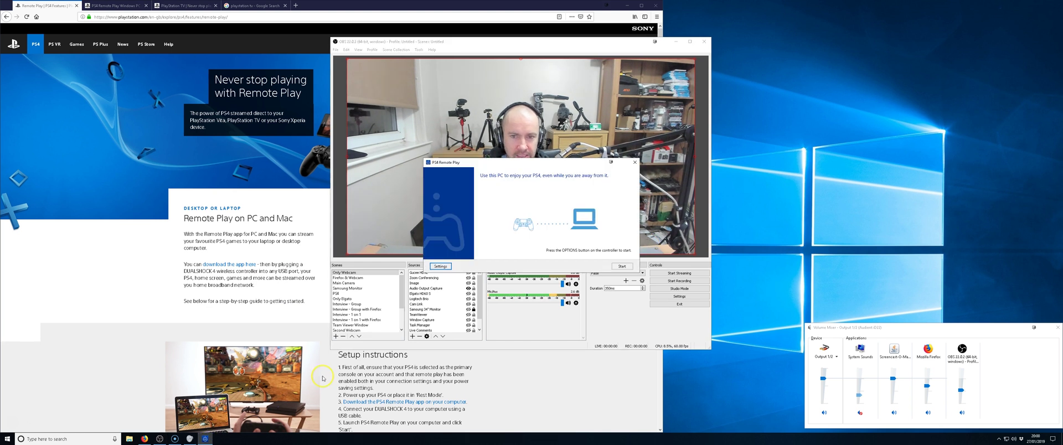
left_click_drag(552, 166, 426, 150)
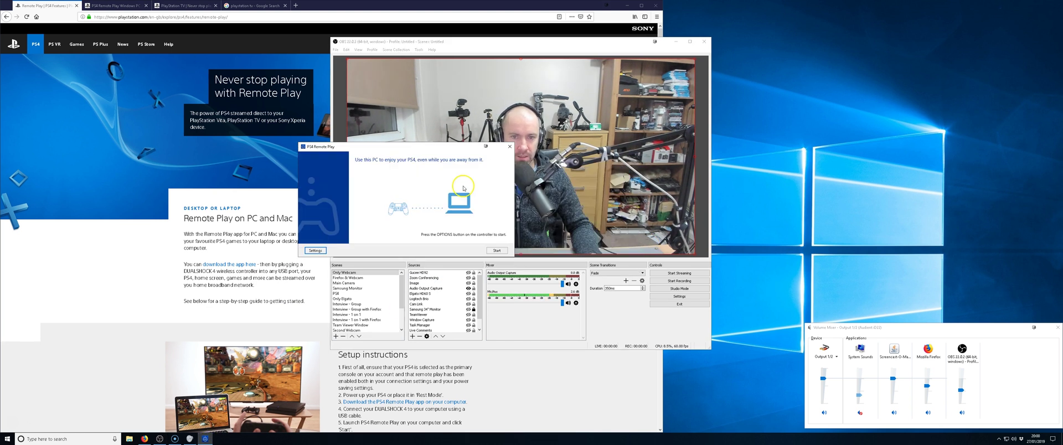
left_click(320, 264)
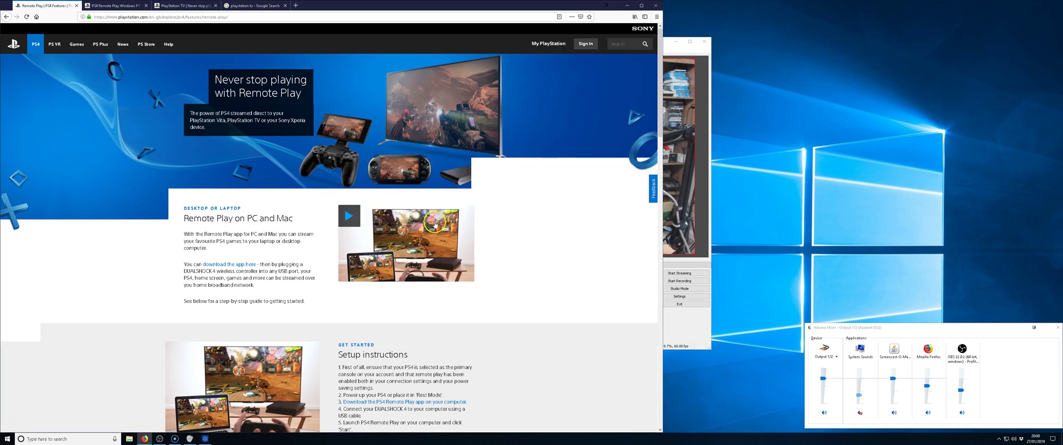
Play the Remote Play how-to video from 0:19, then bring the PS4 Remote Play window over it.
left_click(348, 216)
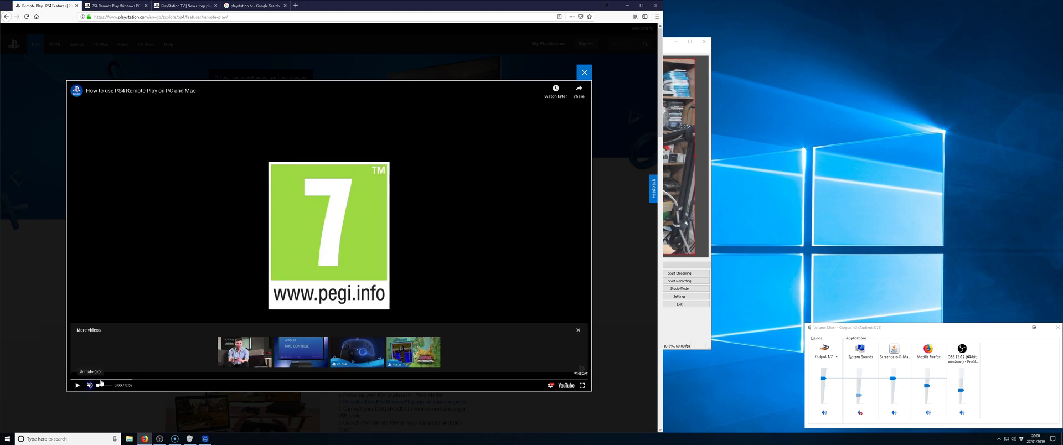
left_click_drag(208, 380, 309, 383)
left_click(78, 386)
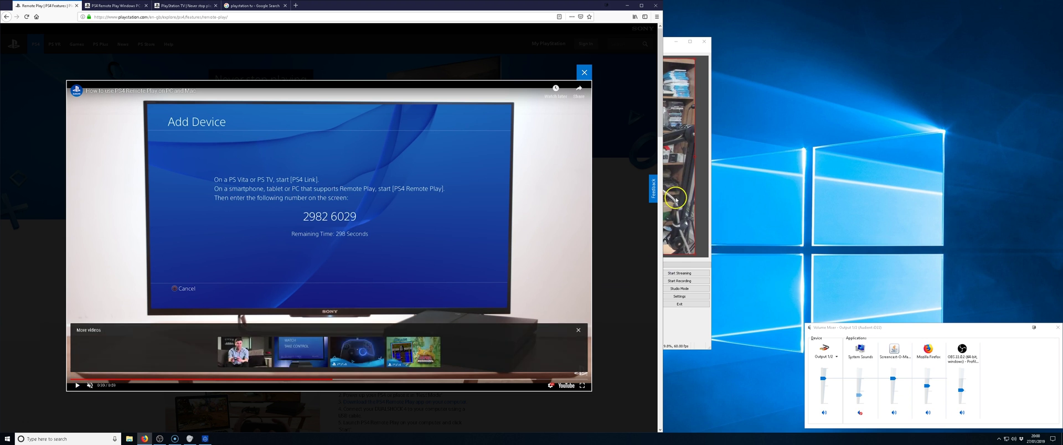
left_click(206, 439)
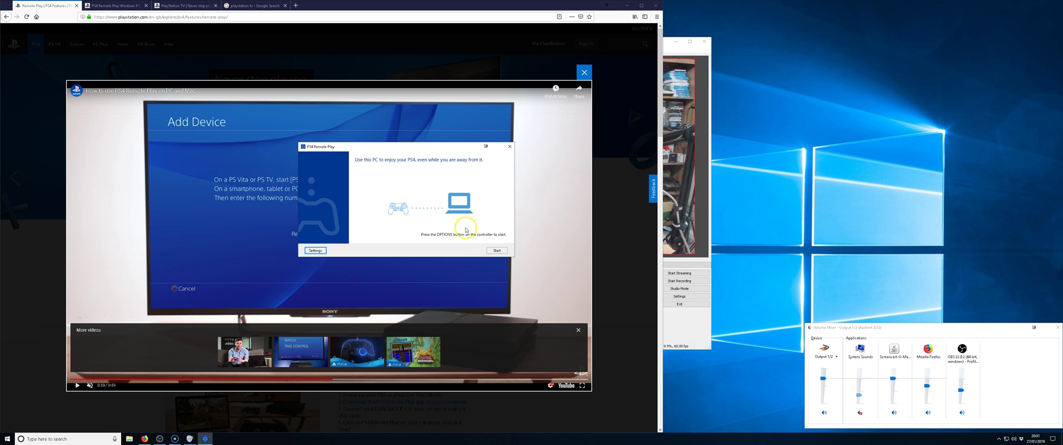
Set Remote Play's streaming resolution to Best (1080p), then close the tutorial video overlay.
left_click(316, 251)
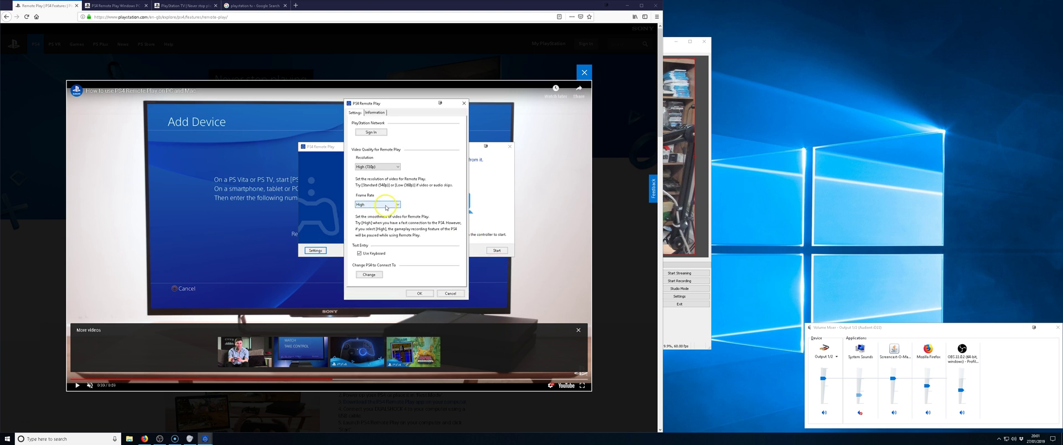
left_click(382, 167)
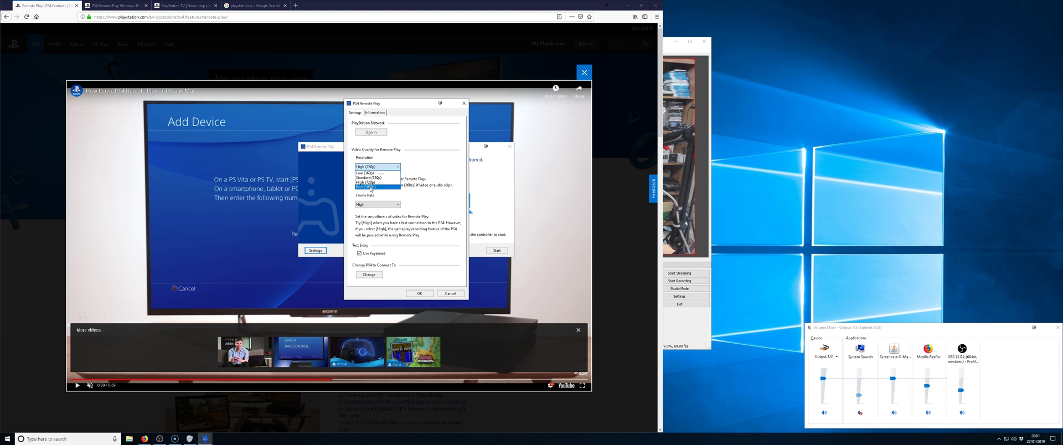
left_click(370, 187)
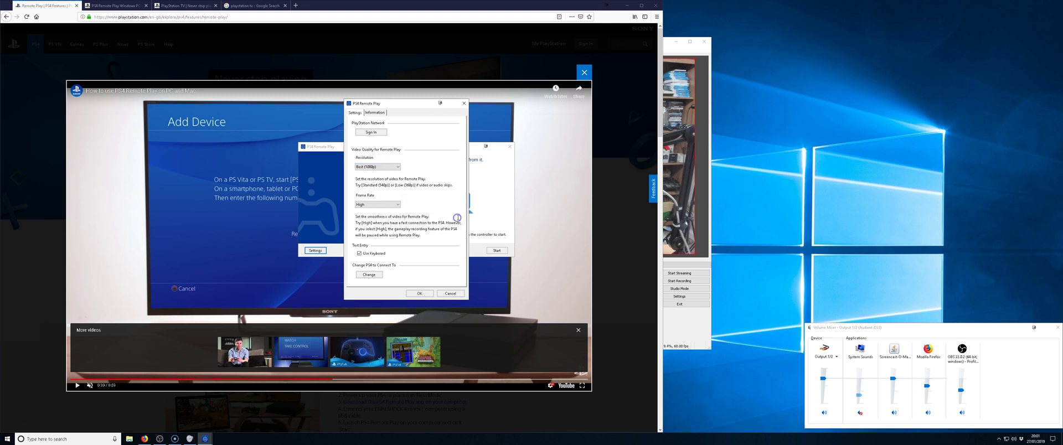
left_click(379, 168)
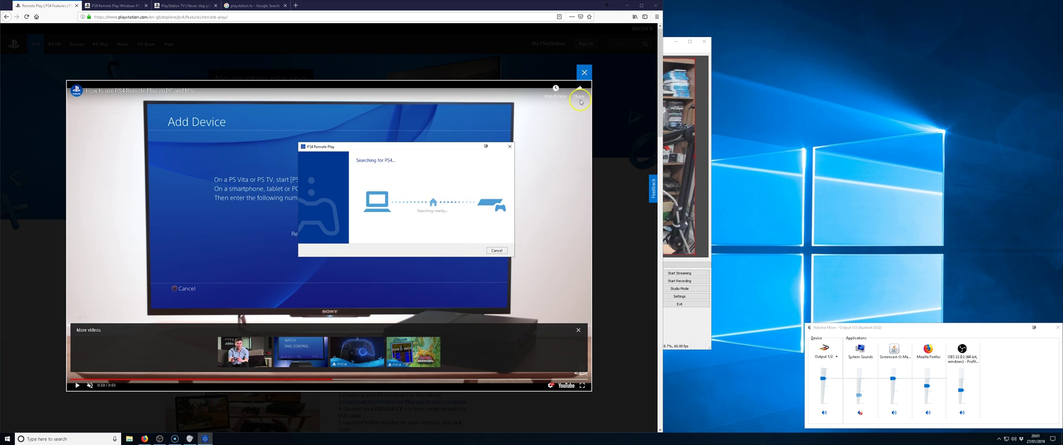
left_click(585, 74)
Select the PS4 scene in OBS and lower the PS4 Remote Play volume slider slightly.
key("alt+Tab")
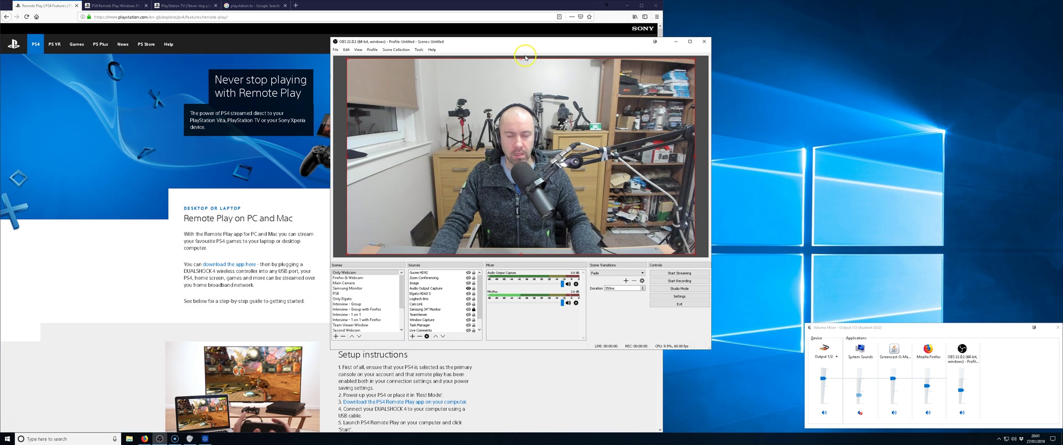
left_click_drag(520, 52, 472, 52)
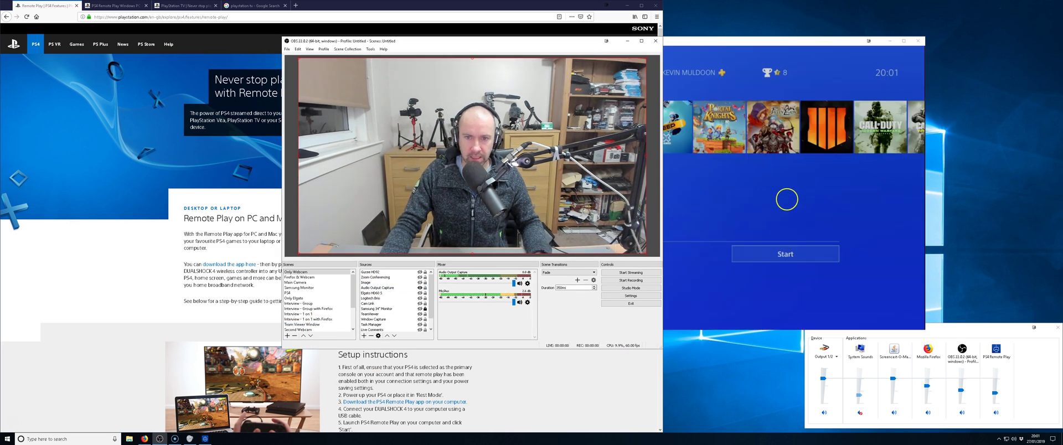
scroll(311, 321, "down", 3)
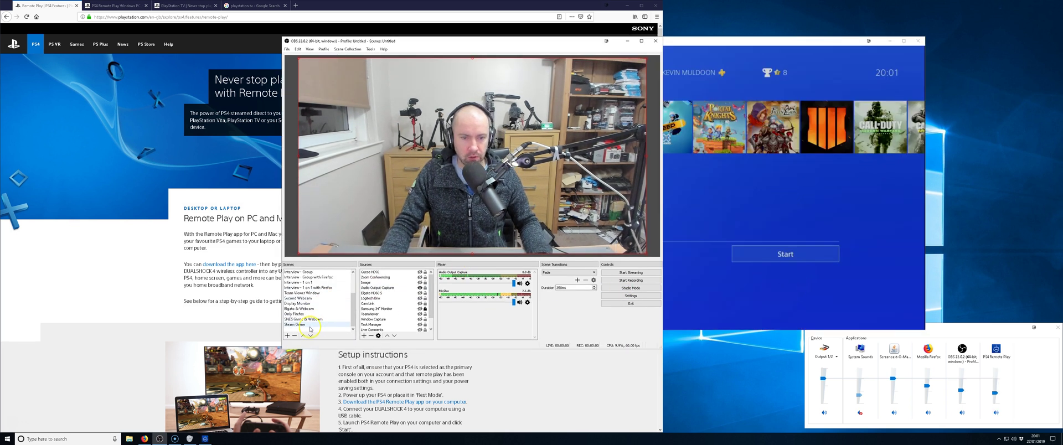
scroll(305, 313, "up", 3)
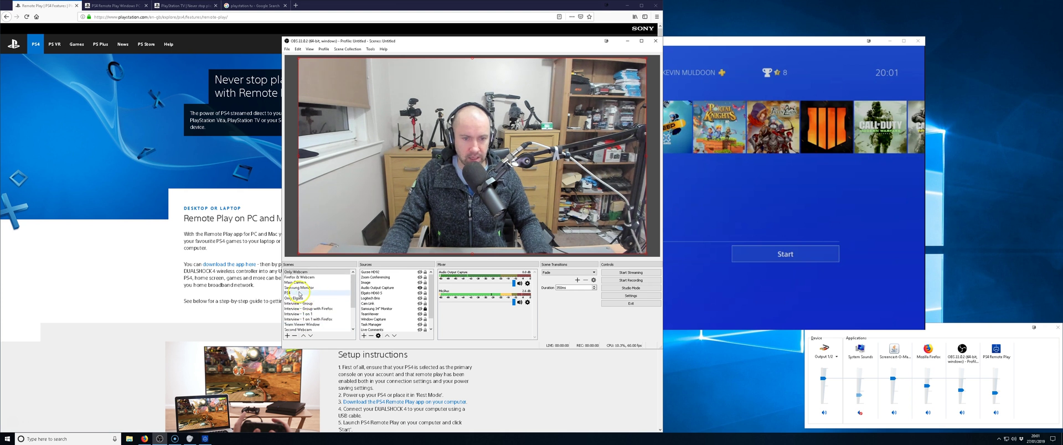
left_click(299, 293)
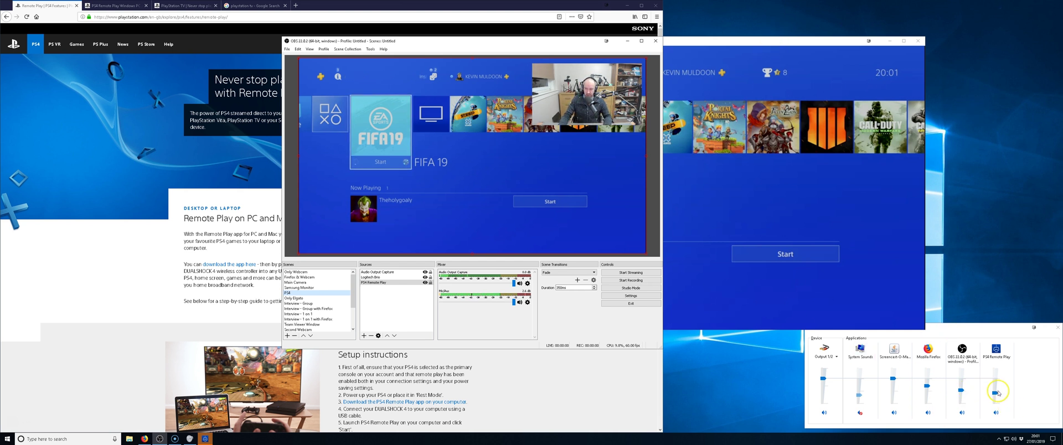
left_click_drag(995, 394, 996, 399)
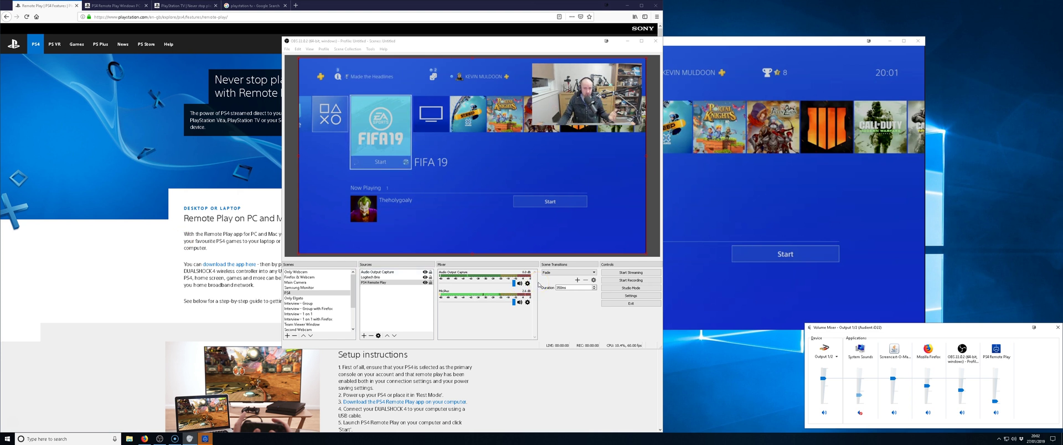
left_click(750, 43)
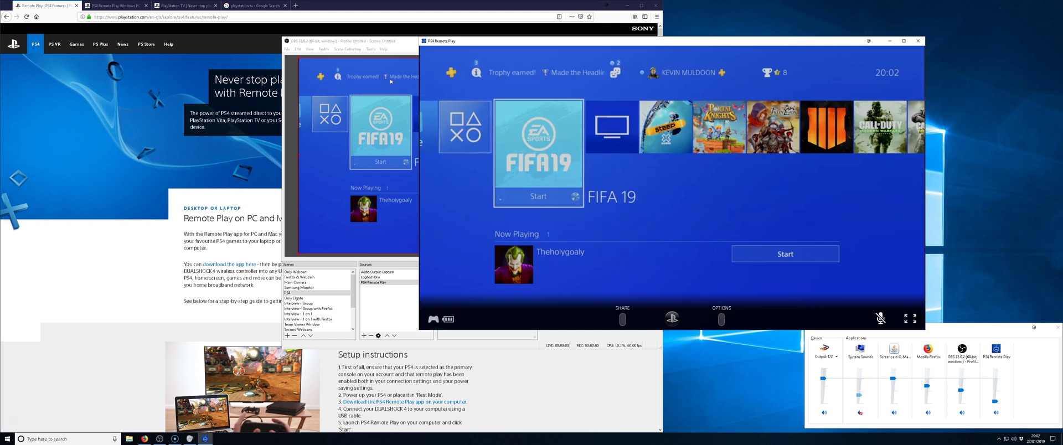
Place OBS at the left screen edge with the PS4 Remote Play window beside it.
left_click(409, 42)
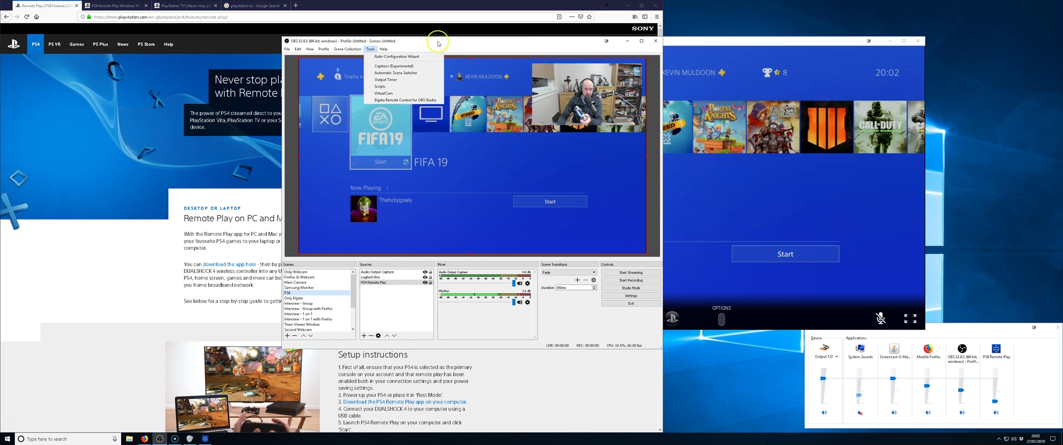
left_click_drag(486, 44, 183, 48)
left_click_drag(543, 41, 526, 40)
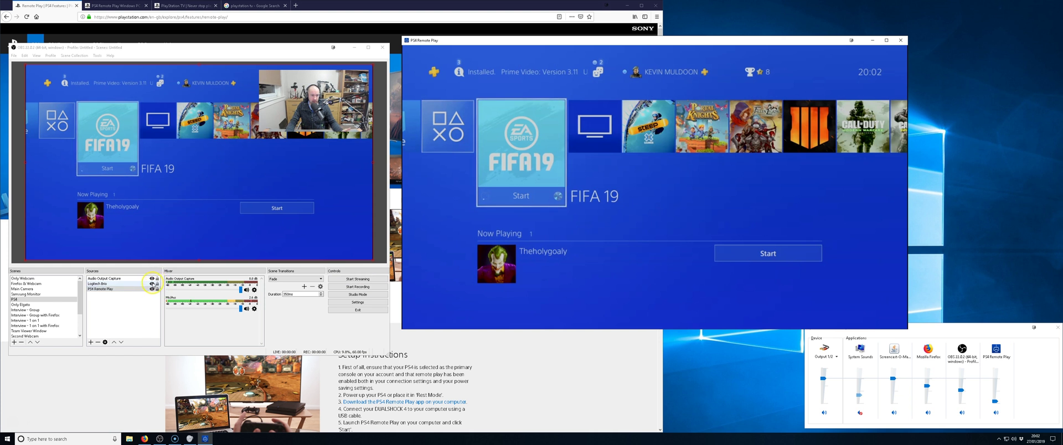
left_click(152, 283)
left_click(152, 283)
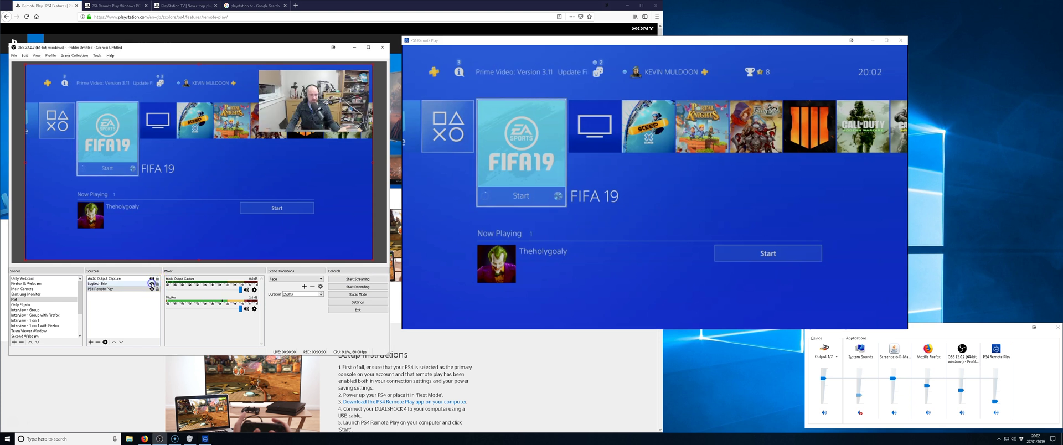
left_click(41, 284)
key("Up")
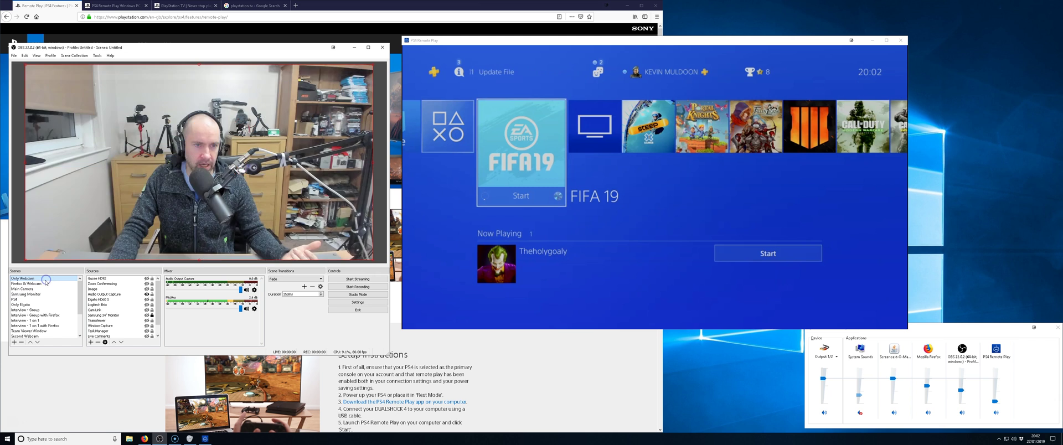
left_click(43, 284)
left_click(37, 294)
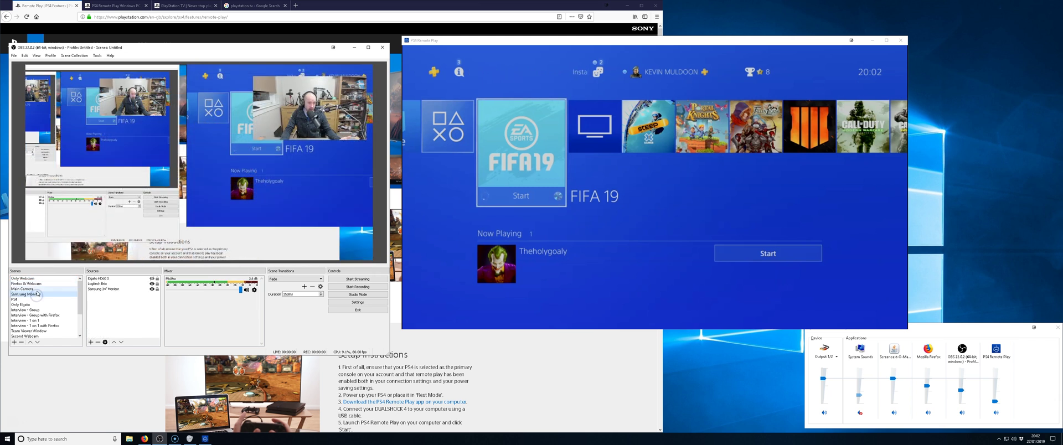
left_click(54, 279)
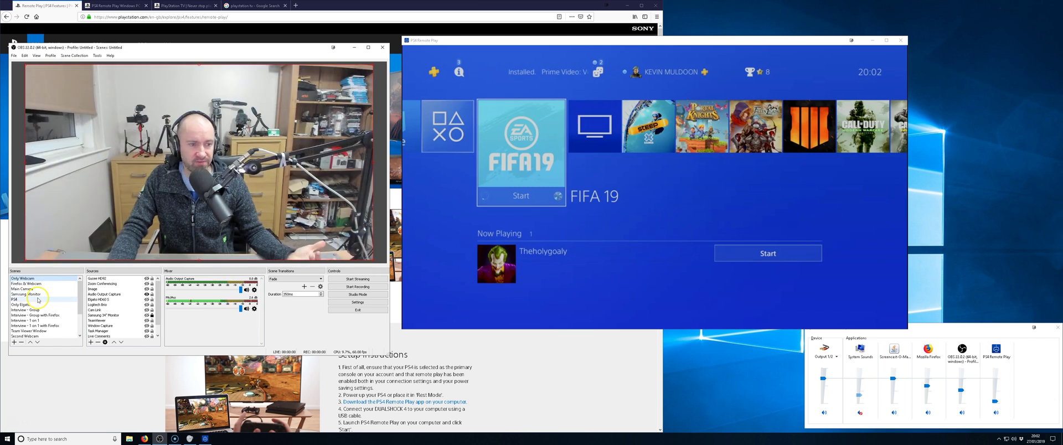
left_click(38, 299)
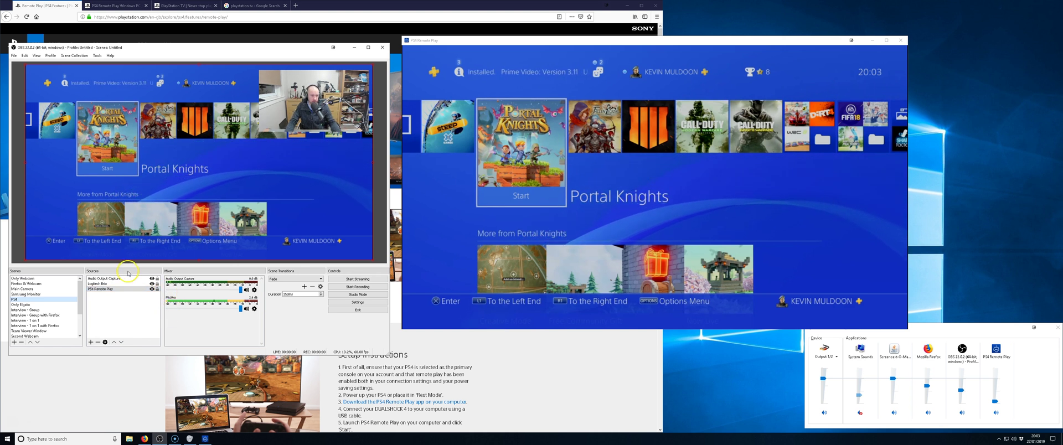
left_click(152, 288)
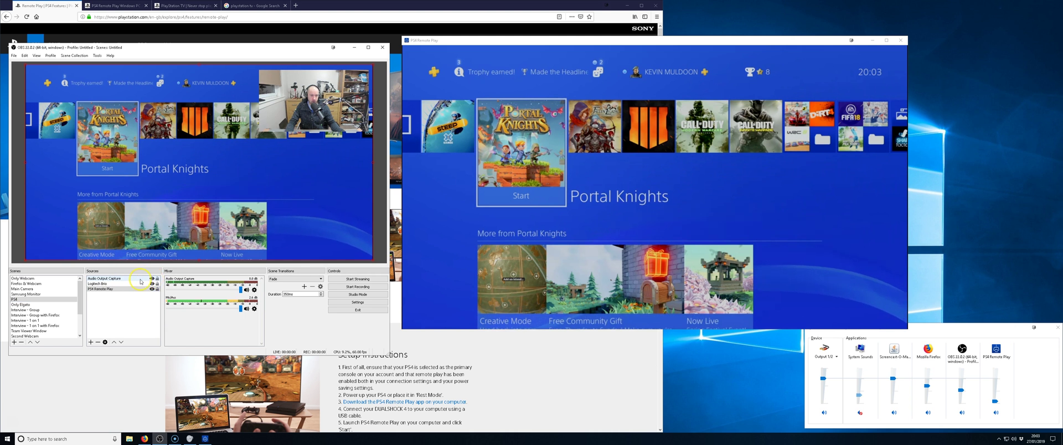
double_click(140, 280)
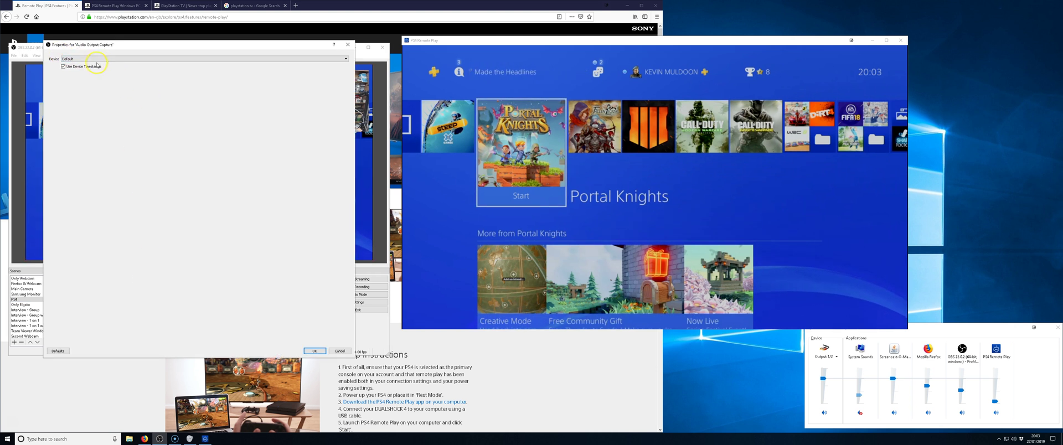
left_click(314, 351)
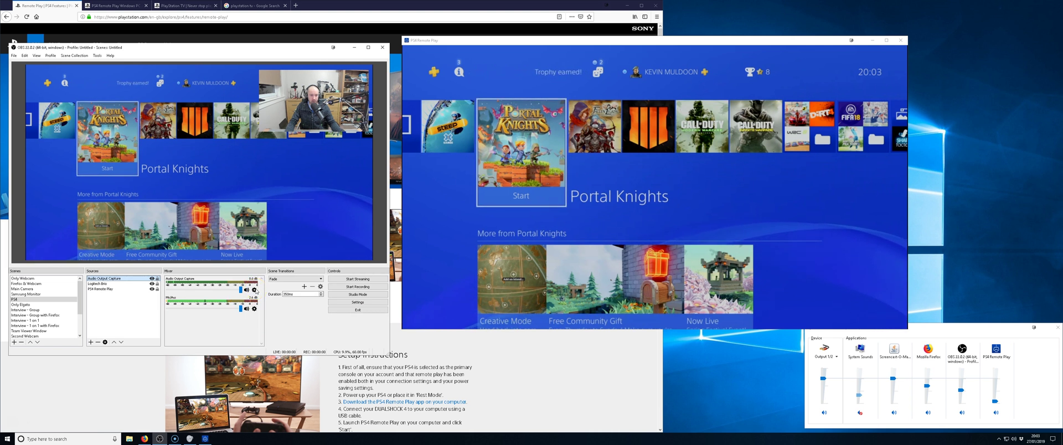
double_click(146, 281)
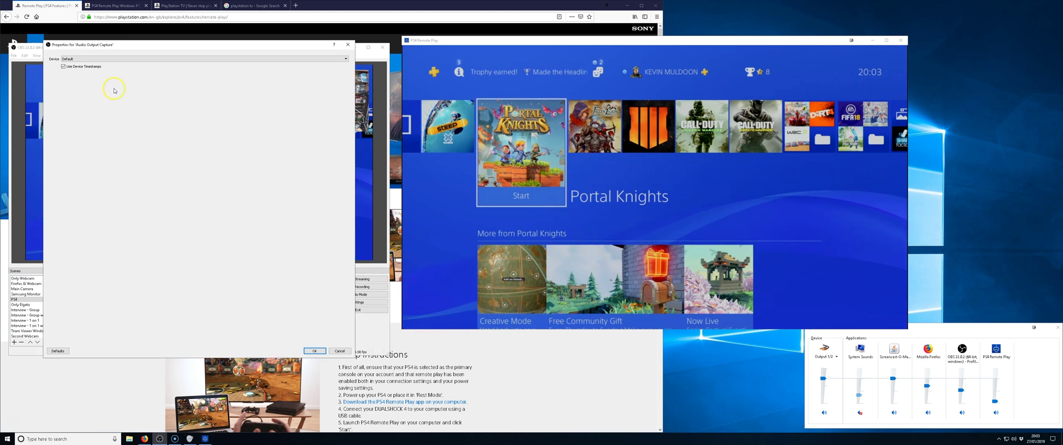
left_click(95, 59)
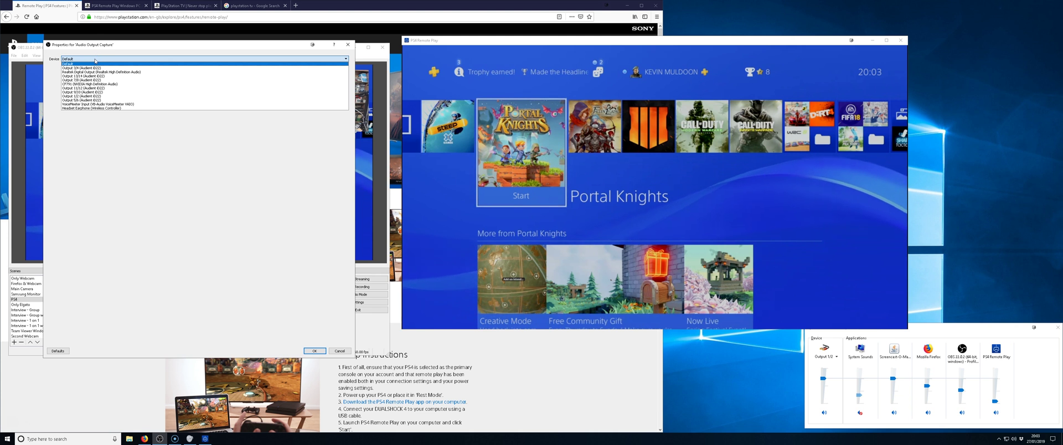
left_click(95, 60)
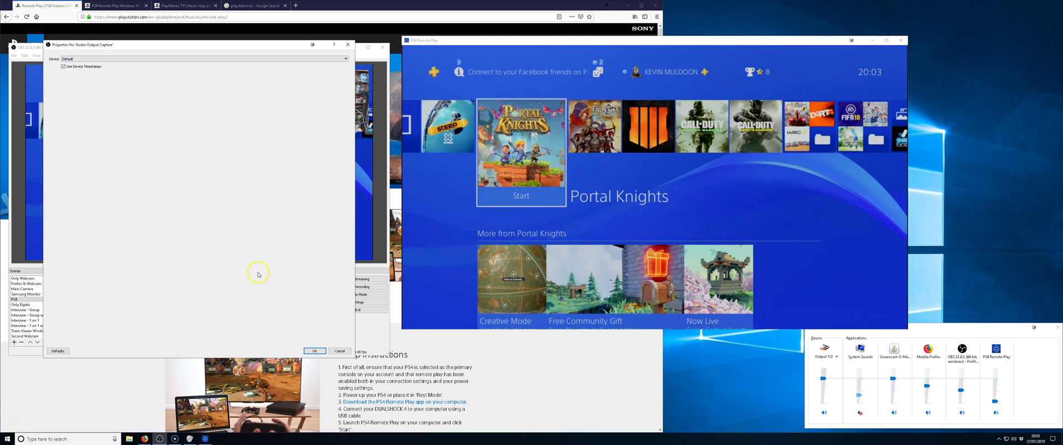
left_click(340, 351)
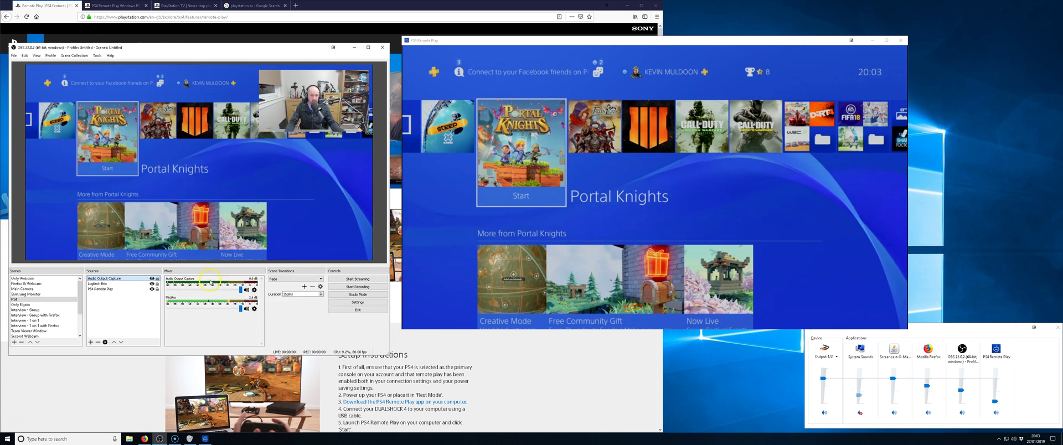
Check the existing PS4 Remote Play capture's properties, then add a new Window Capture source.
double_click(124, 289)
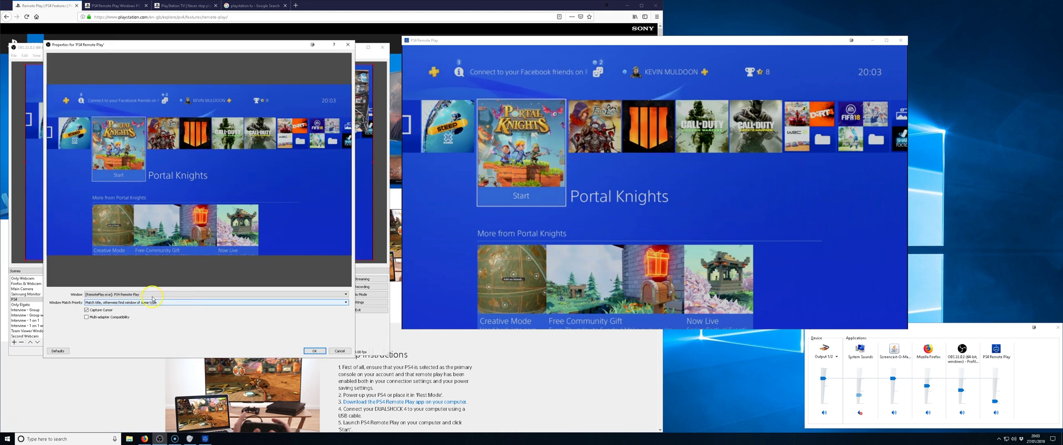
left_click(342, 352)
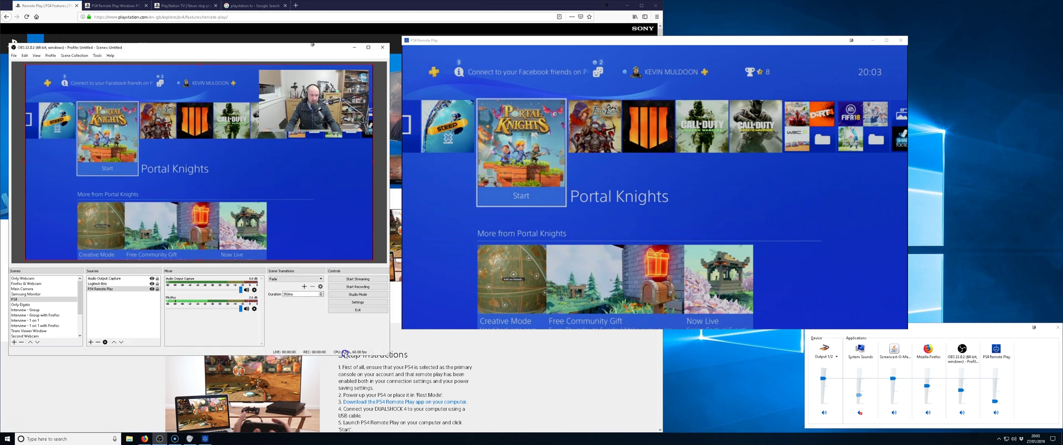
left_click(93, 343)
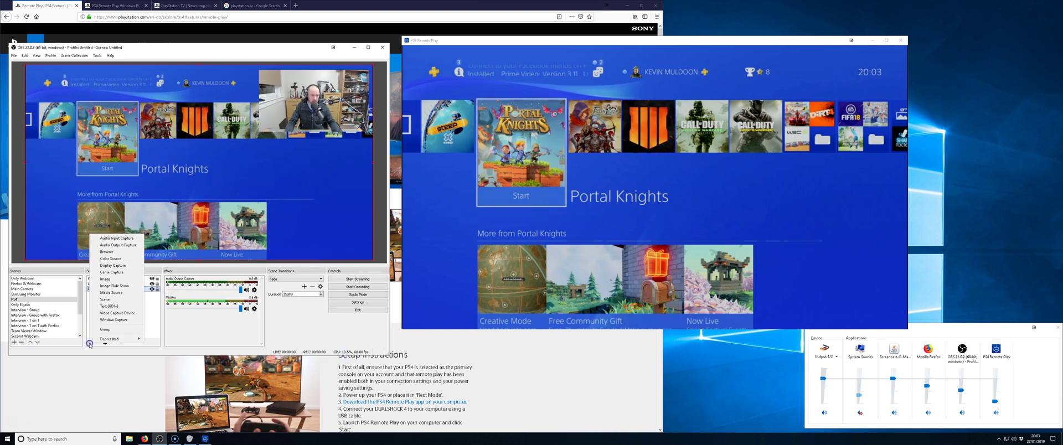
left_click(118, 319)
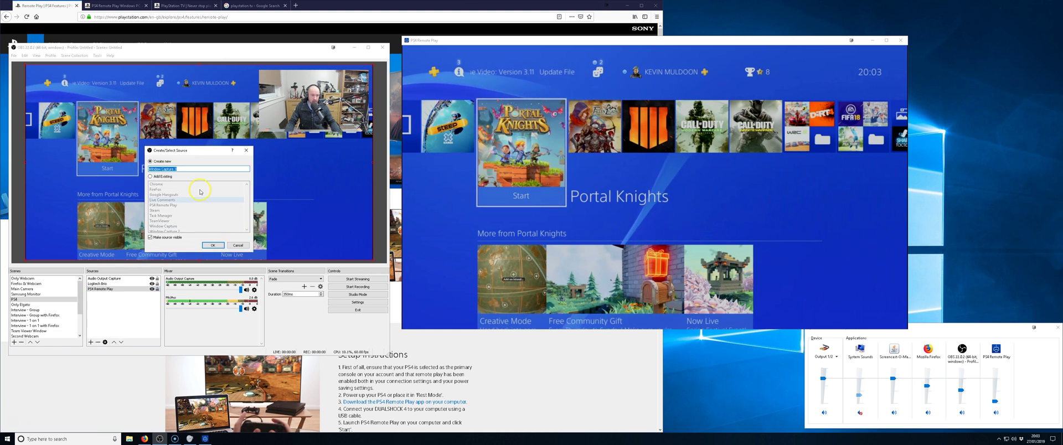
left_click(212, 245)
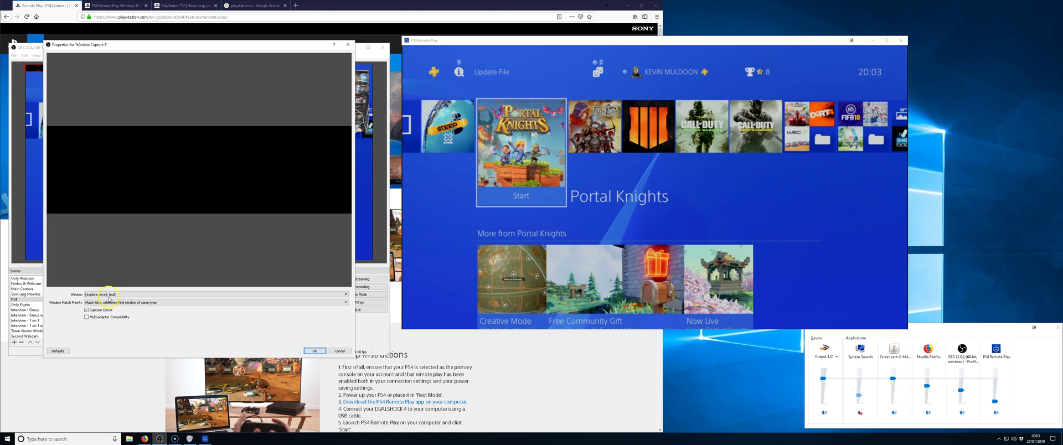
Point Window Capture 3 at [RemotePlay.exe]: PS4 Remote Play, then delete it from the scene.
left_click(109, 295)
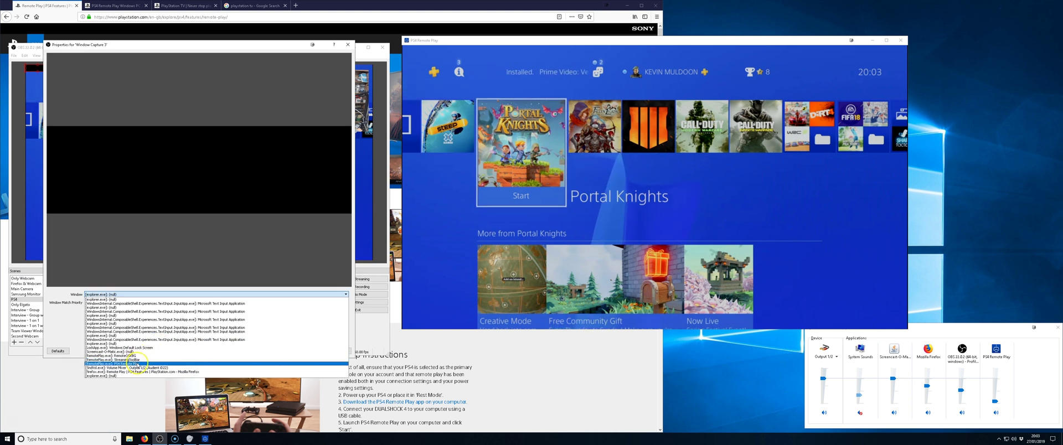
left_click(137, 364)
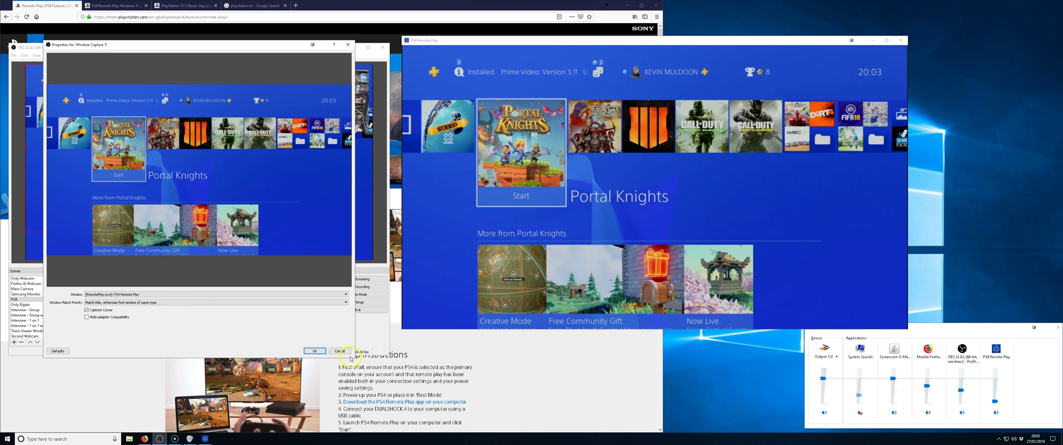
left_click(314, 351)
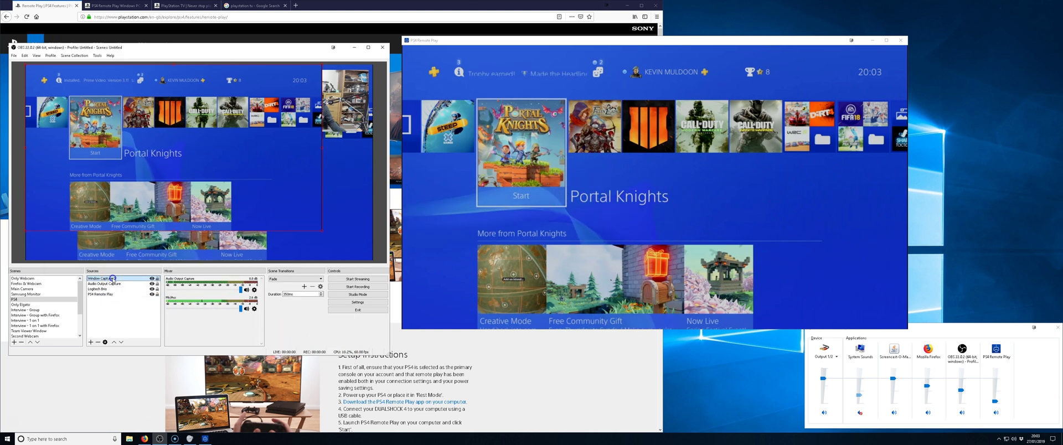
key("Delete")
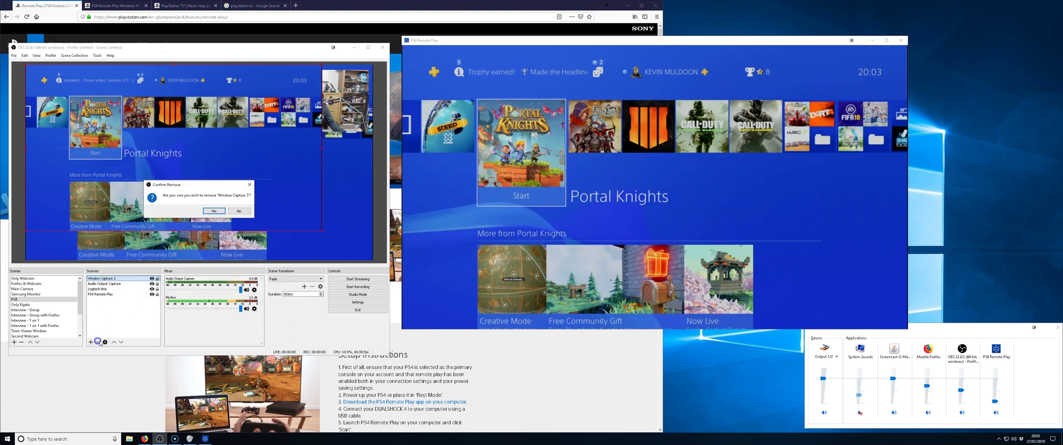
left_click(213, 211)
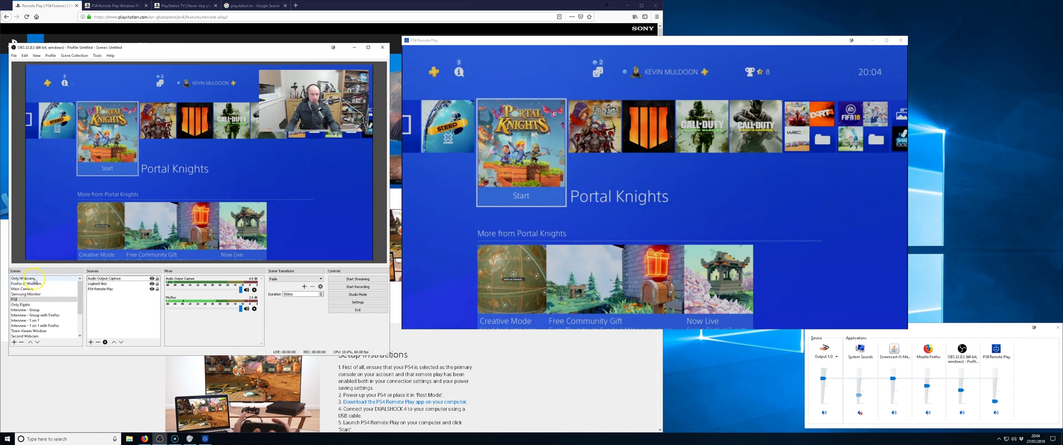
Switch to the Only Webcam scene and back to PS4, then focus the Remote Play window.
left_click(33, 278)
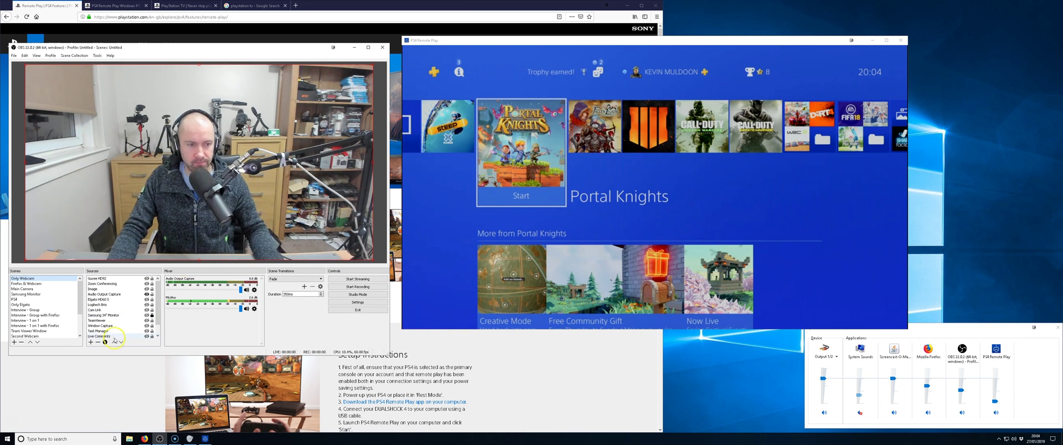
left_click(22, 299)
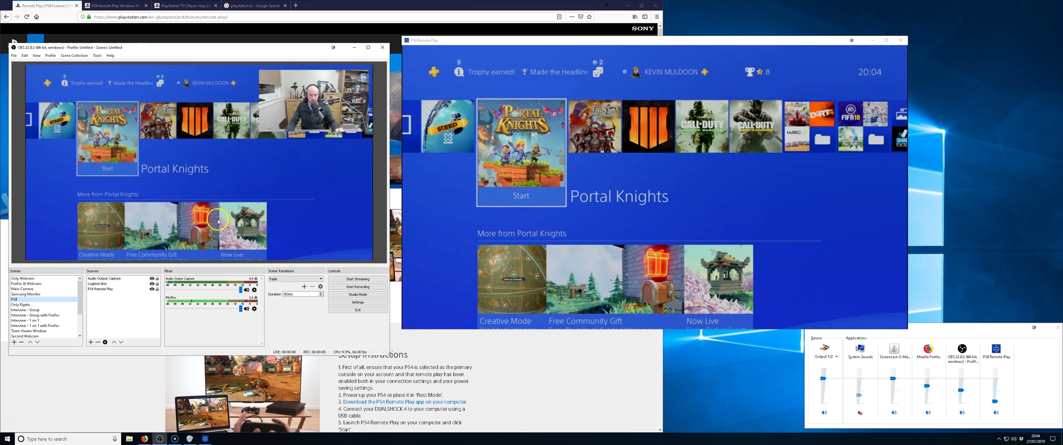
left_click(452, 212)
Select Portal Knights on the PS4 home screen and start it, confirming FIFA 19 should close.
key("Left")
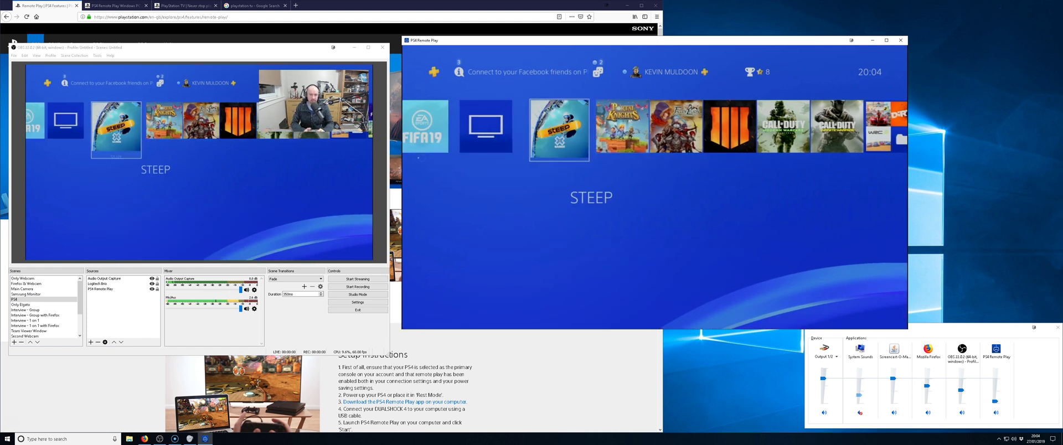
key("Left")
key("Right")
key("Right")
key("Right")
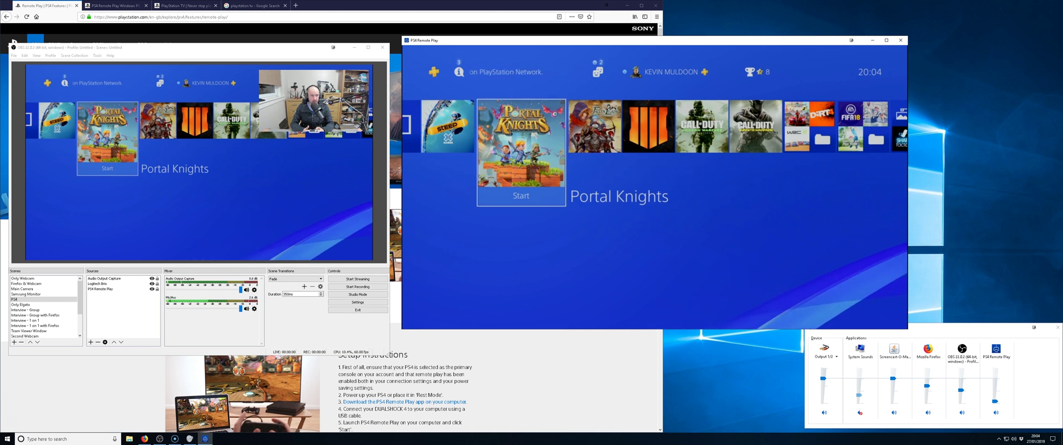
key("Return")
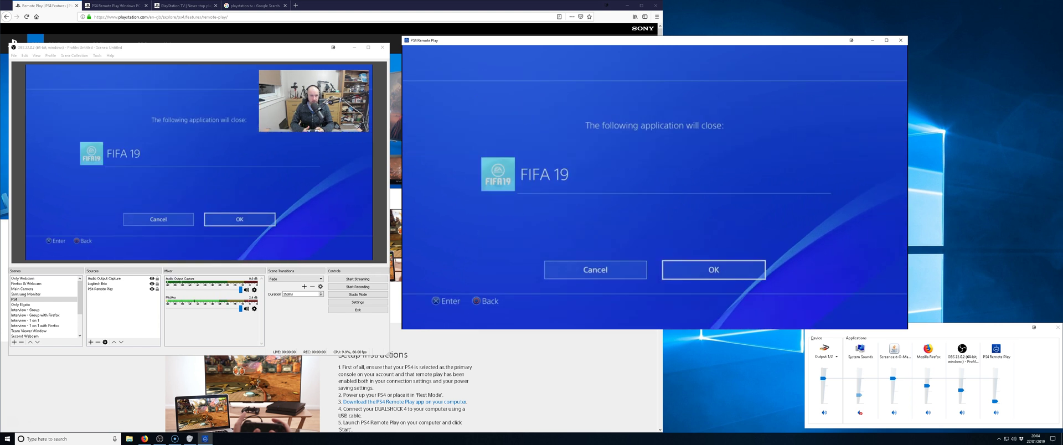
key("Return")
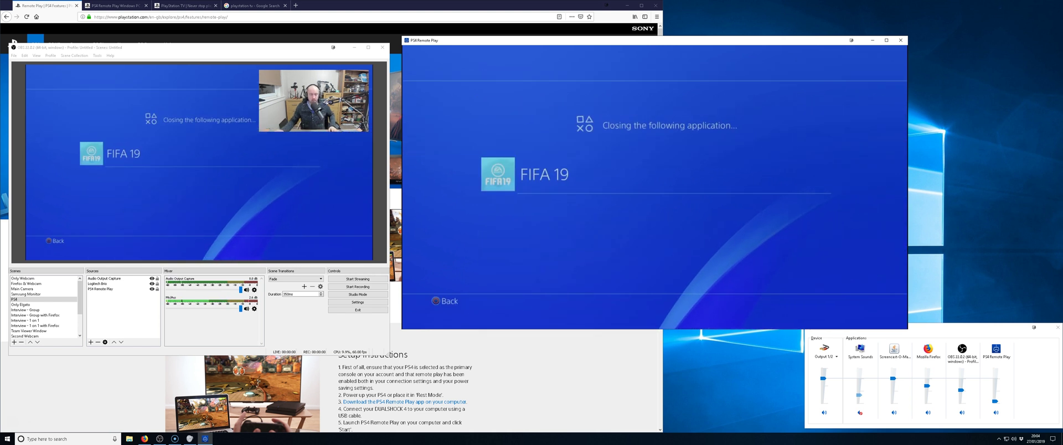
mouse_move(430, 216)
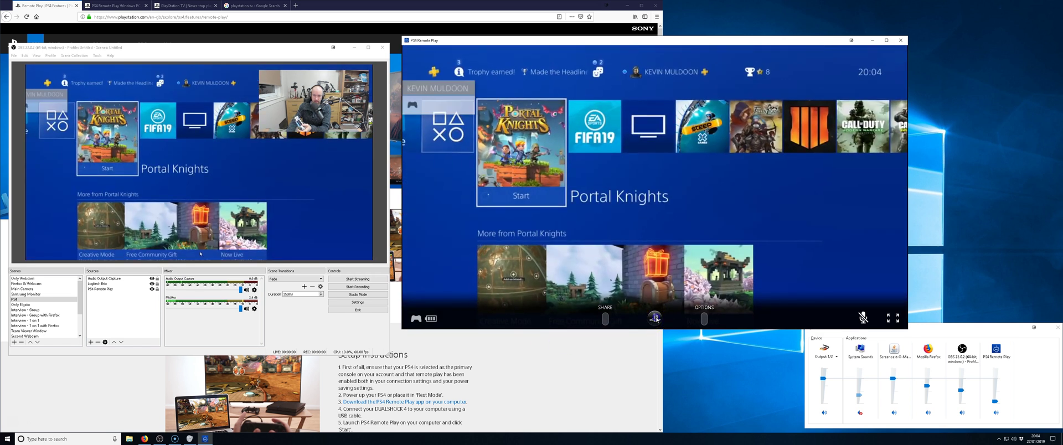
left_click(657, 319)
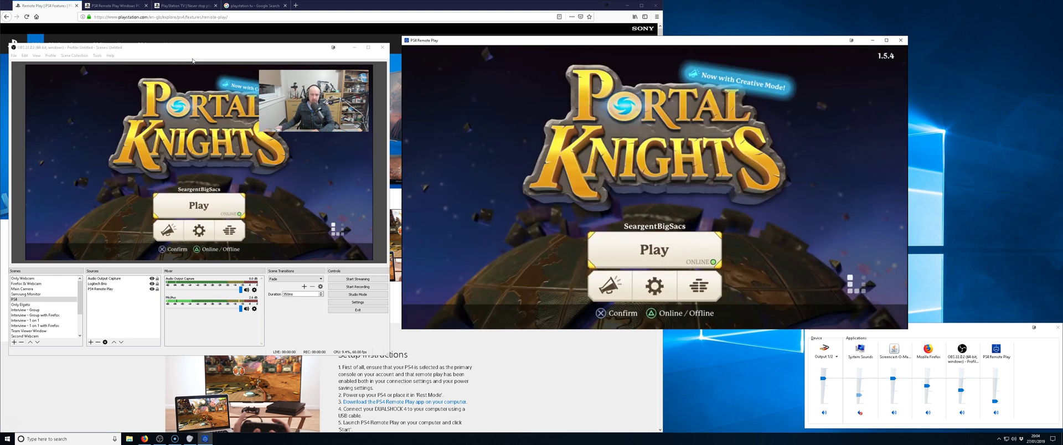
Dismiss the game's news popup and quit to the PS4 home screen from the Remote Play control bar.
left_click(240, 69)
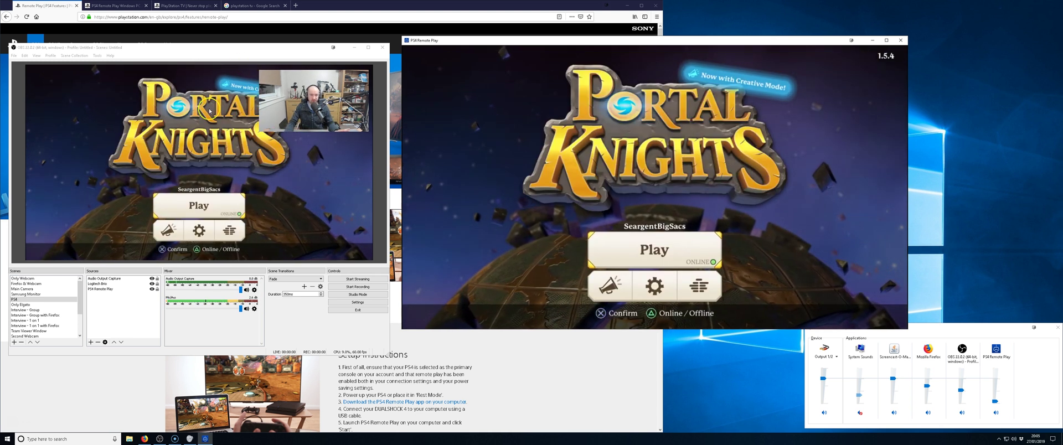
left_click(523, 196)
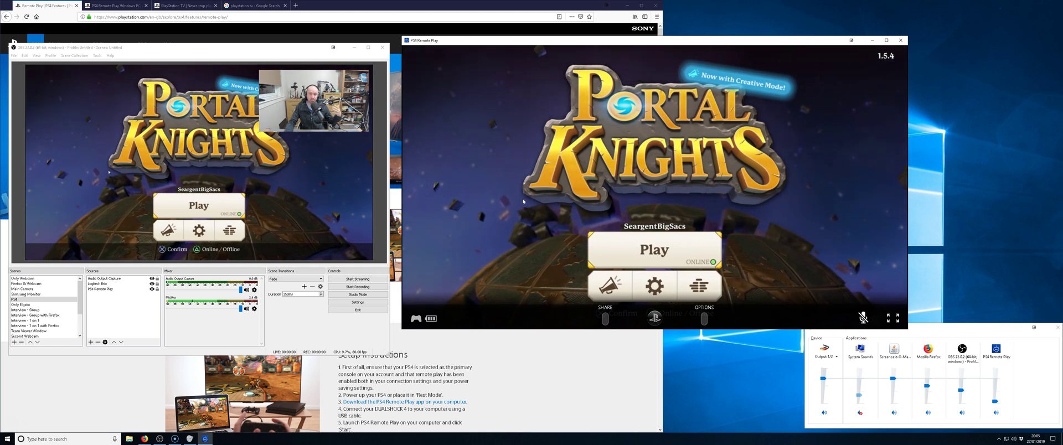
left_click(786, 323)
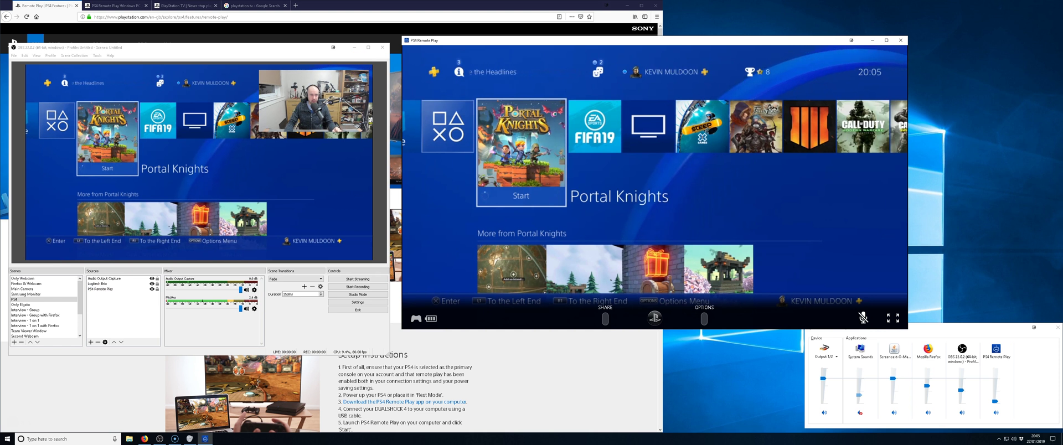
Scroll the Remote Play help page in Firefox and bring OBS Studio back to the front.
left_click(394, 83)
scroll(372, 275, "down", 2)
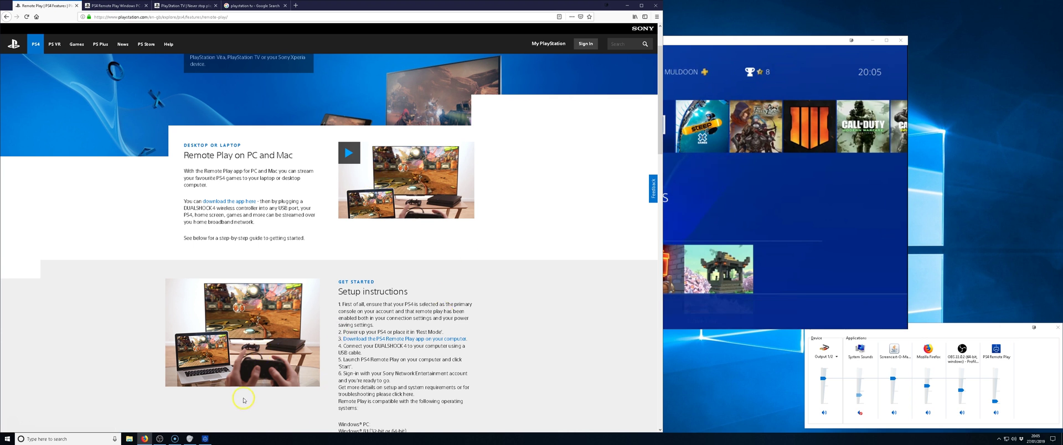
left_click(161, 439)
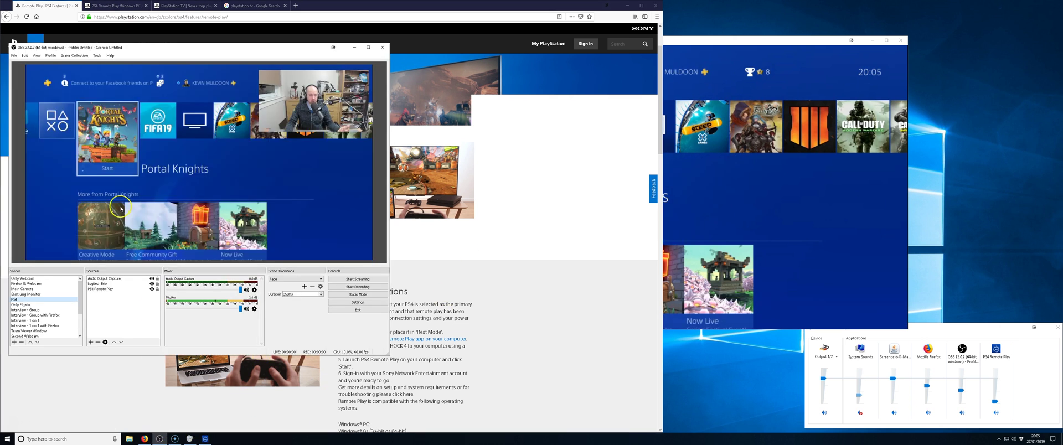
Select the PS4 Remote Play source in OBS and bring the Remote Play window to the front.
left_click(114, 290)
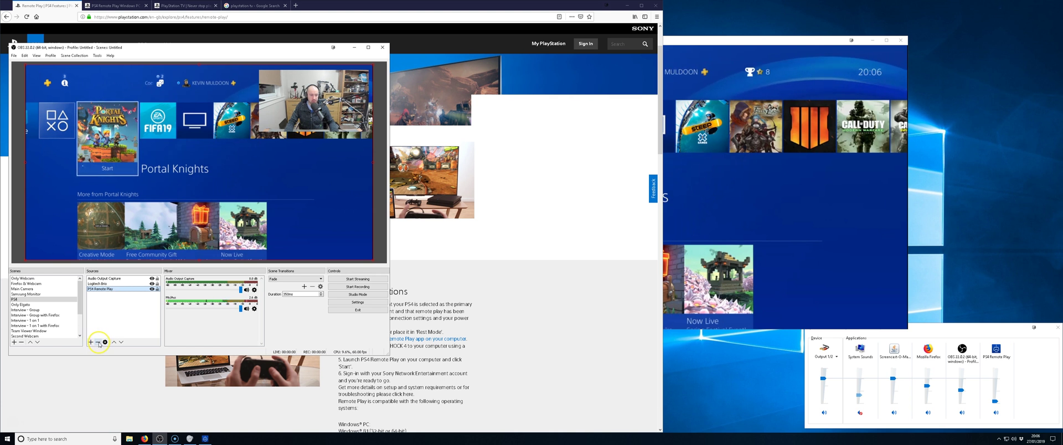
left_click(774, 43)
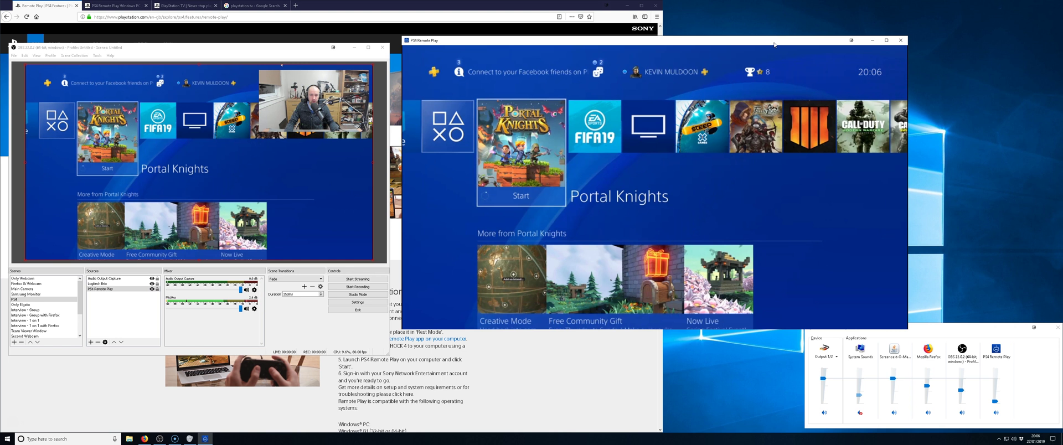
Drag the Remote Play window's bottom edge up twice, close it, and open the Start menu.
mouse_move(648, 238)
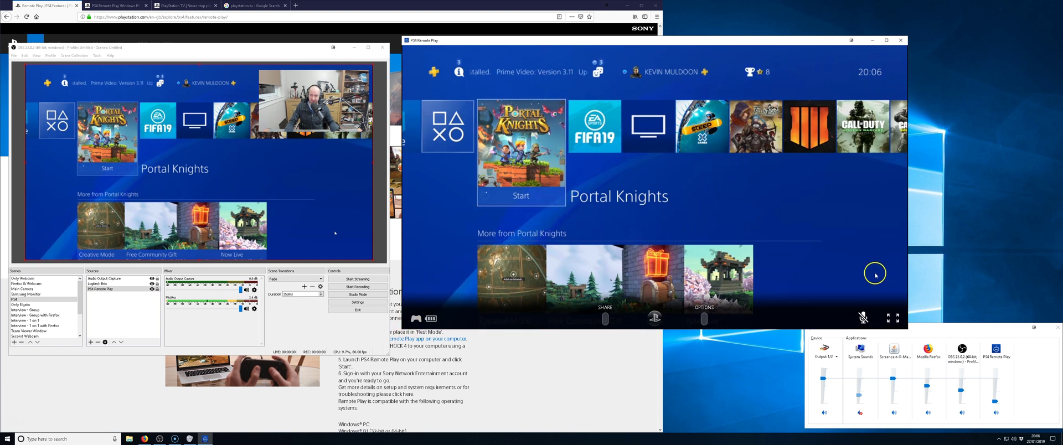
left_click_drag(905, 332, 889, 273)
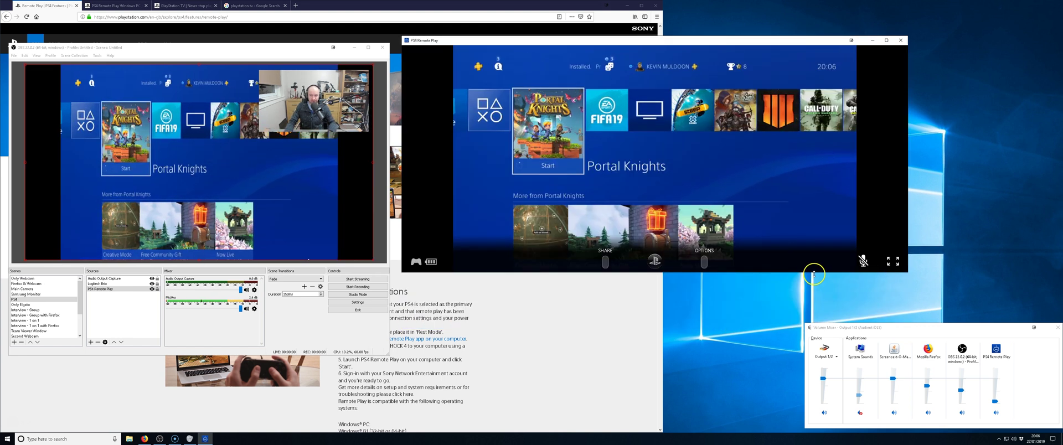
left_click_drag(814, 274, 822, 191)
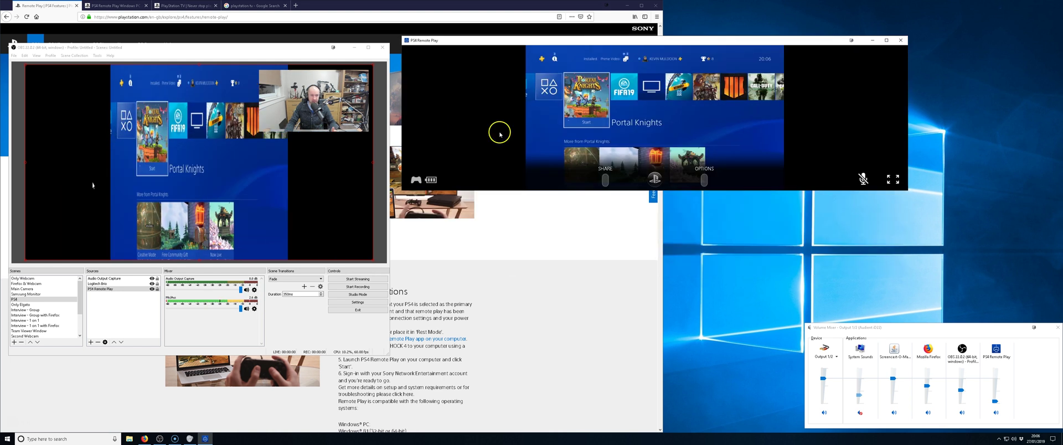
left_click(901, 40)
left_click(8, 438)
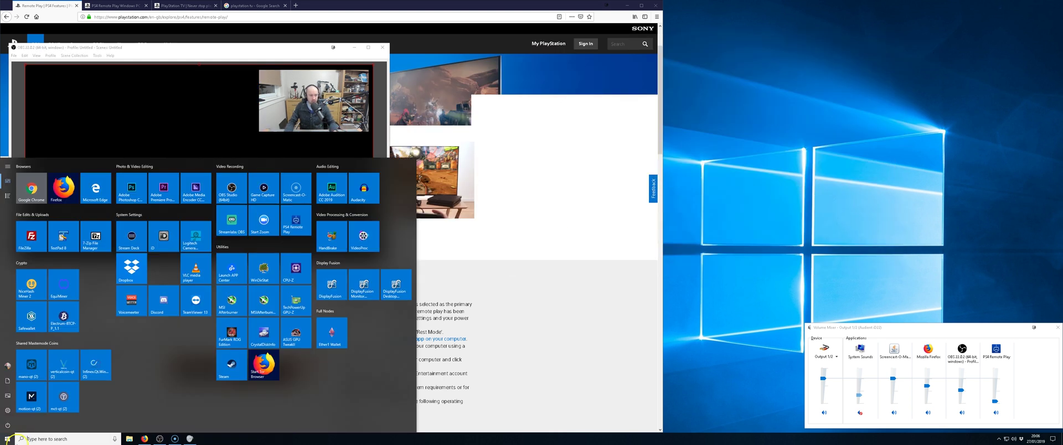
Relaunch PS4 Remote Play, reconnect to the PS4, and drag the window taller.
left_click(290, 228)
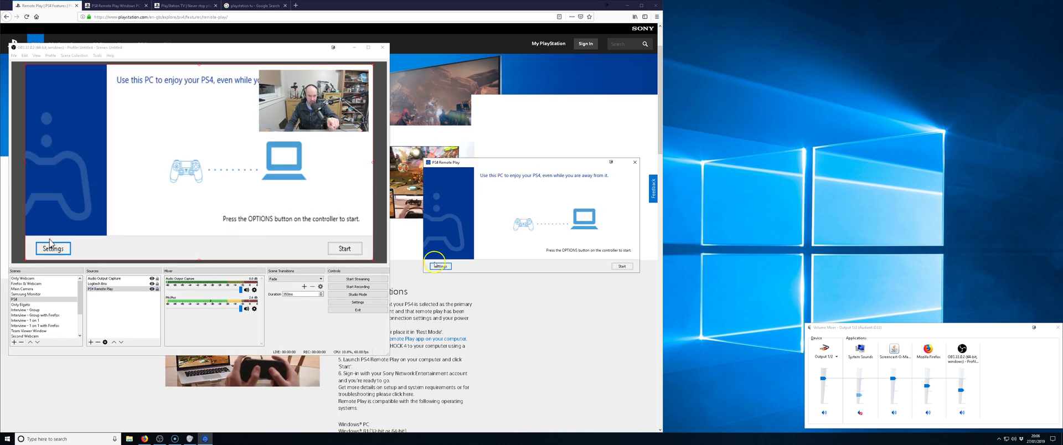
left_click(629, 267)
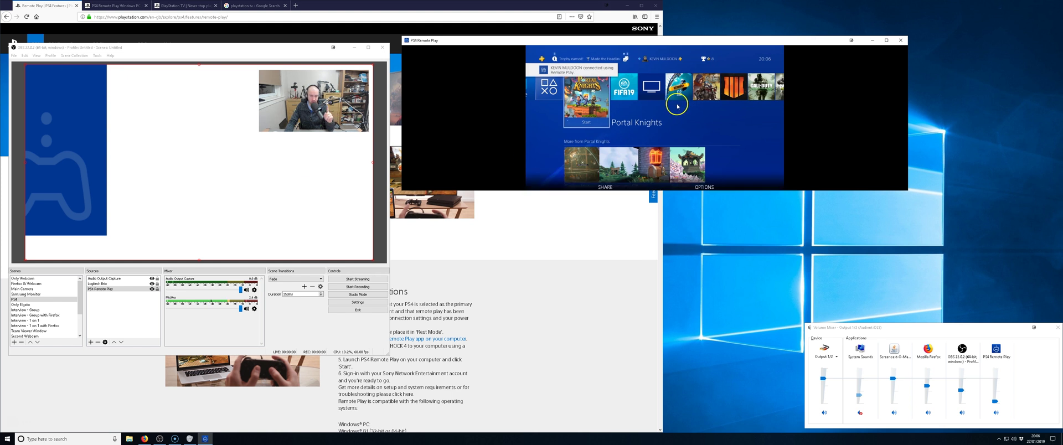
mouse_move(627, 130)
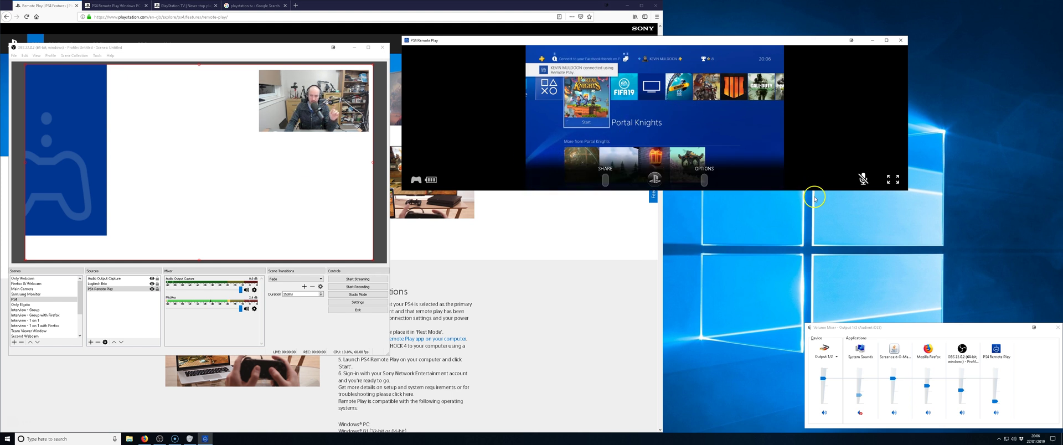
left_click_drag(817, 190, 819, 274)
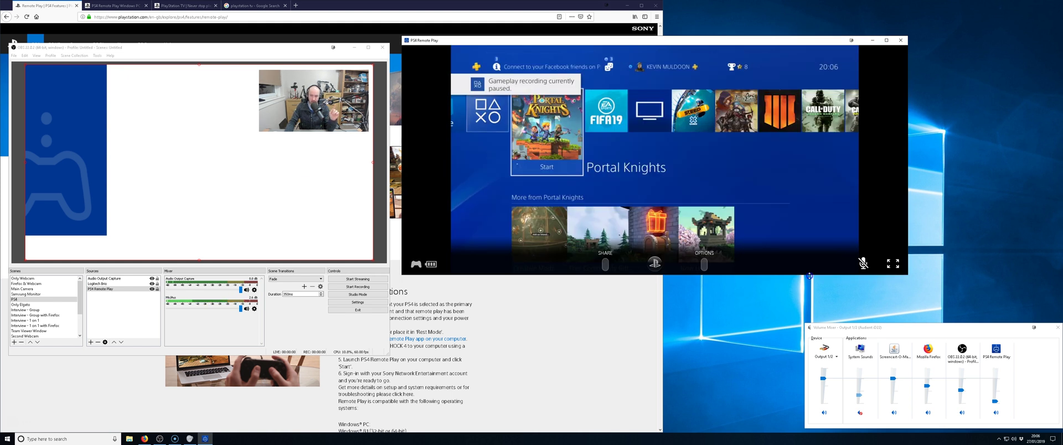
Toggle the PS4 stream fullscreen and back, then close OBS Studio and open the Start menu.
left_click(896, 265)
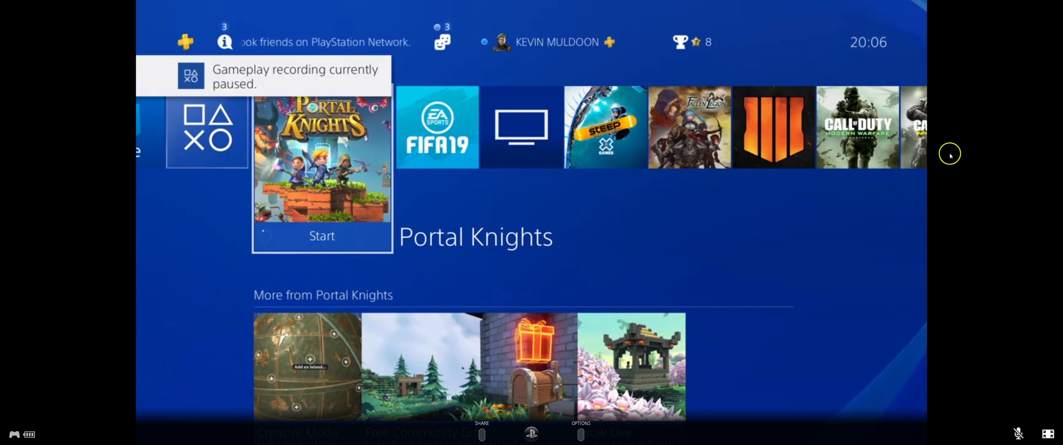
key("Escape")
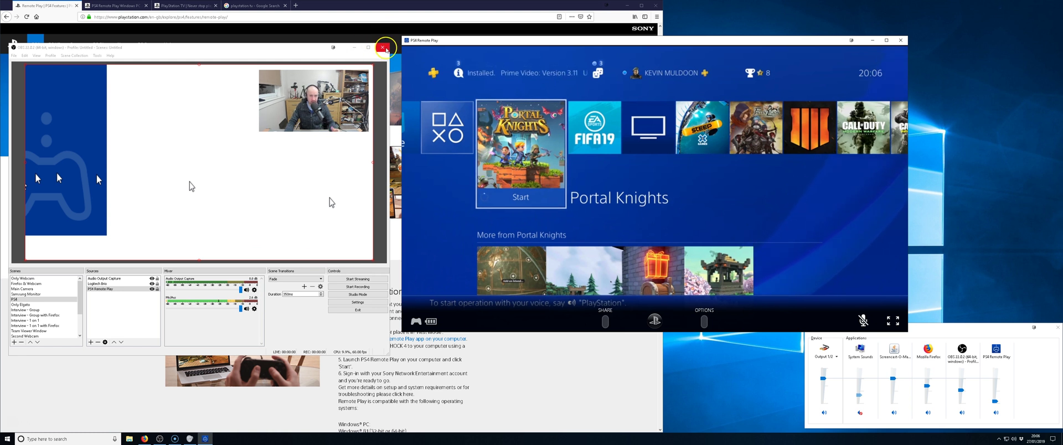
left_click(382, 47)
left_click(7, 439)
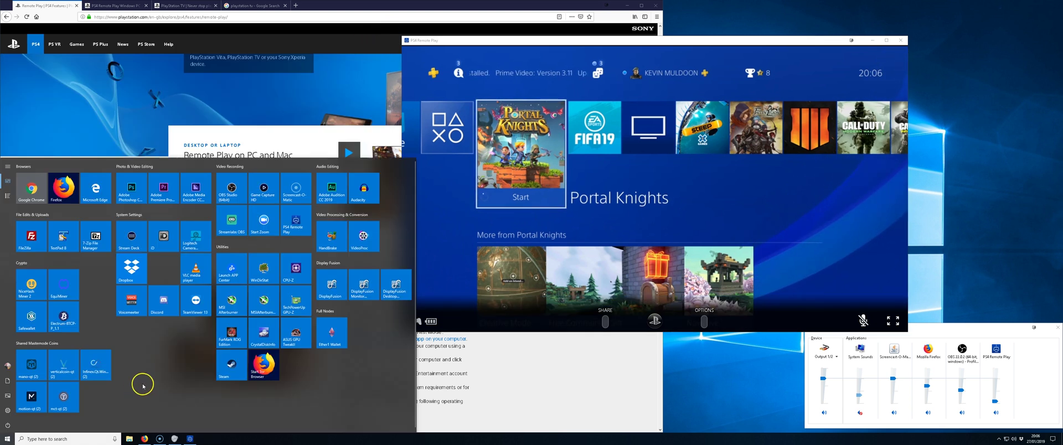
Relaunch OBS Studio, widen the Remote Play window to enlarge the stream, and return to OBS.
left_click(231, 191)
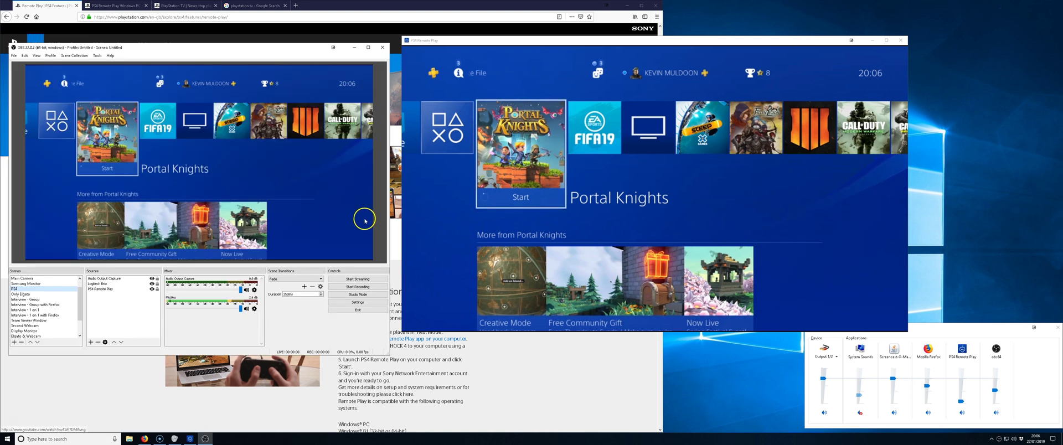
left_click(418, 230)
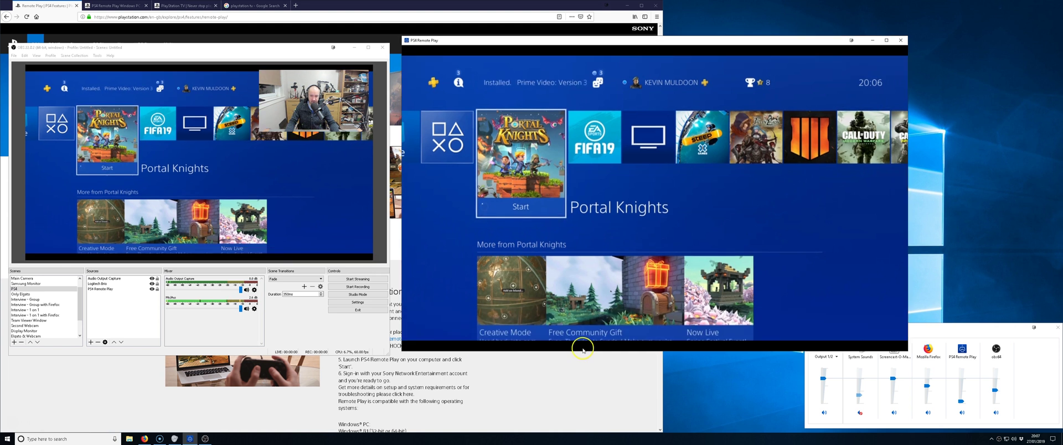
left_click_drag(908, 345, 947, 326)
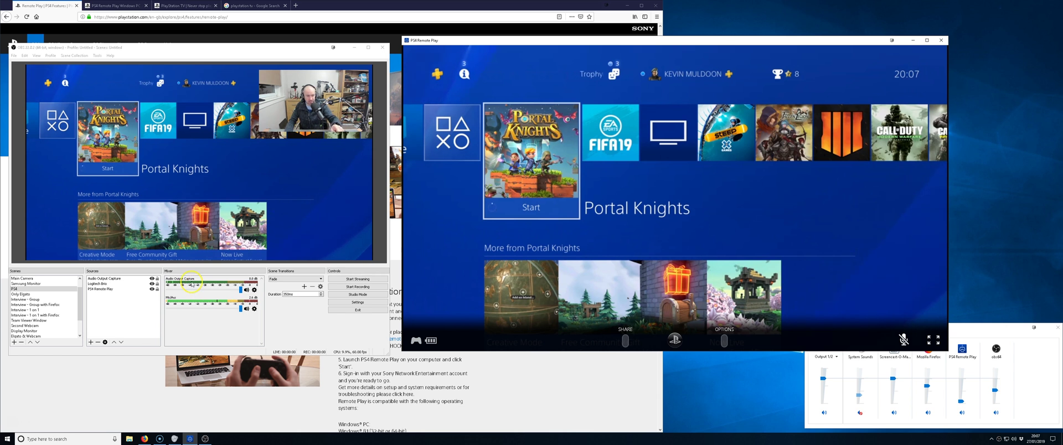
left_click(191, 283)
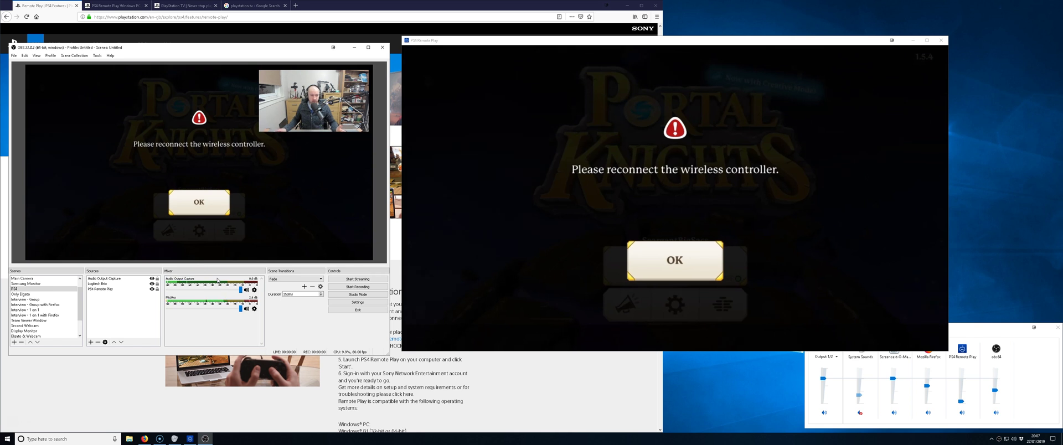
scroll(33, 303, "up", 1)
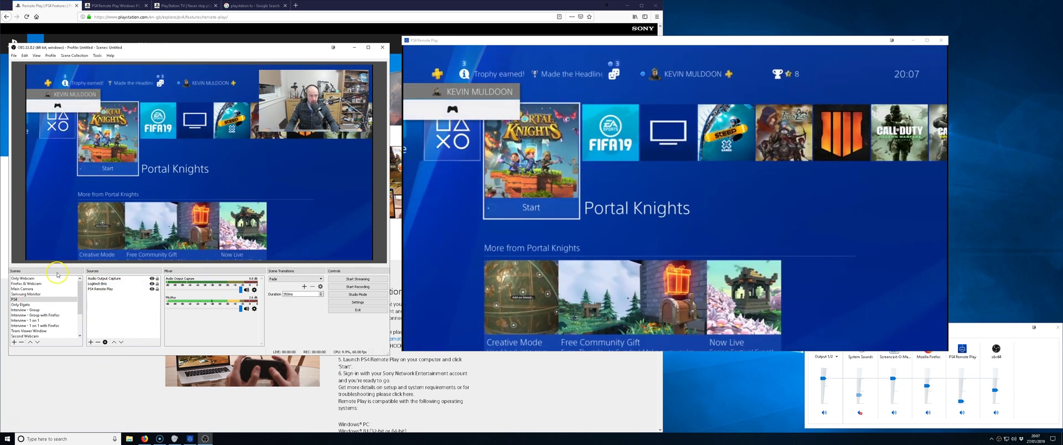
Switch to the Only Webcam scene and move the OBS window to the centre-right of the screen.
left_click(22, 279)
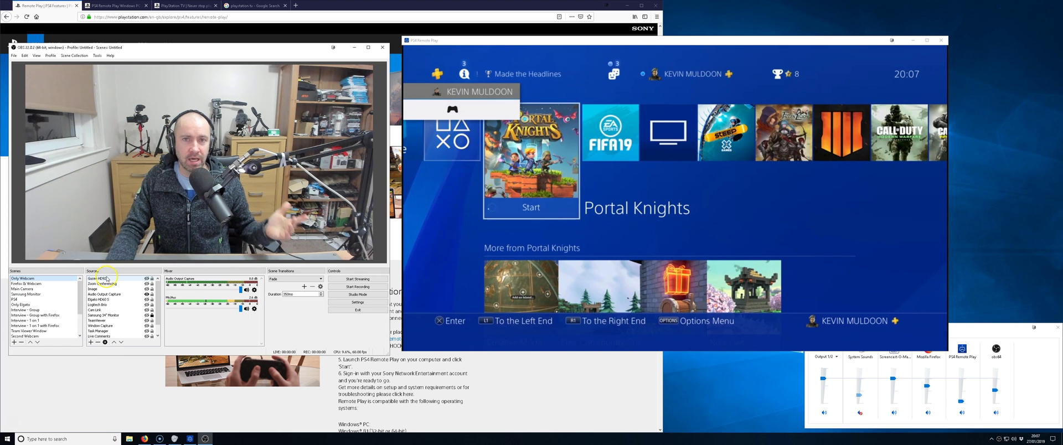
left_click_drag(290, 53, 569, 44)
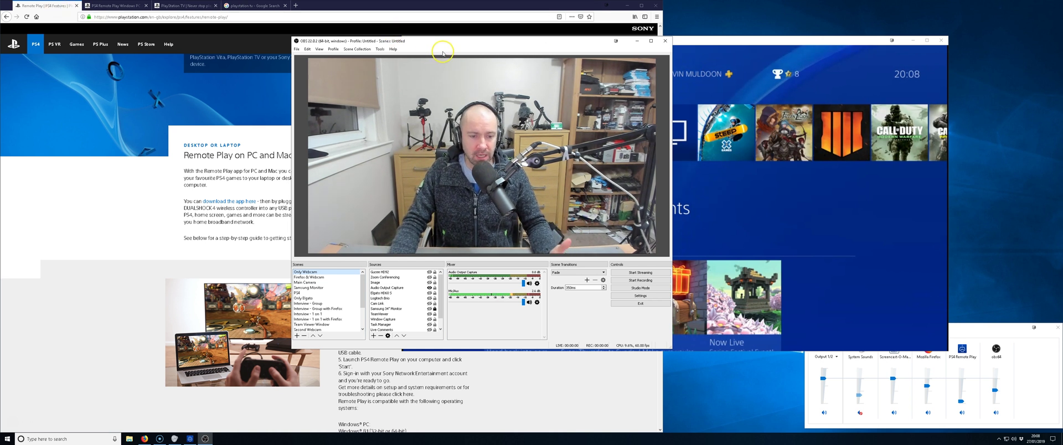
Close PS4 Remote Play and relaunch it from the Start menu's apps.
left_click(938, 43)
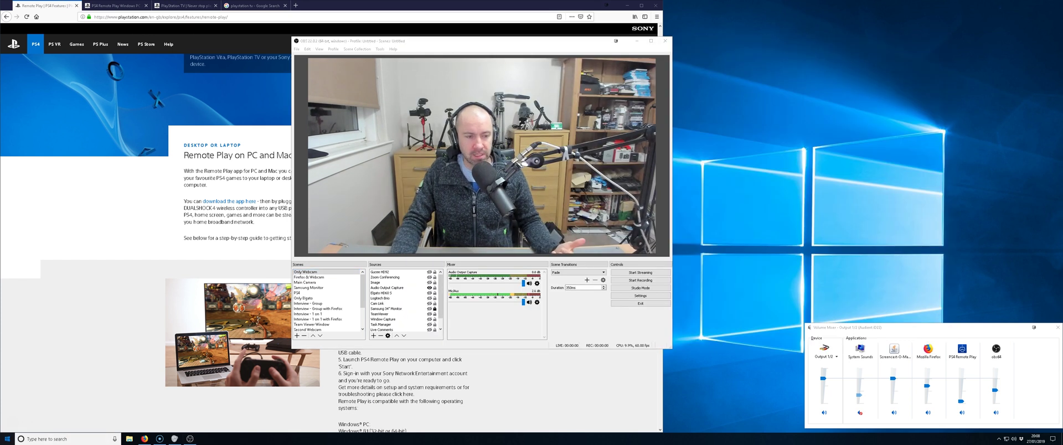
key("super")
left_click(319, 219)
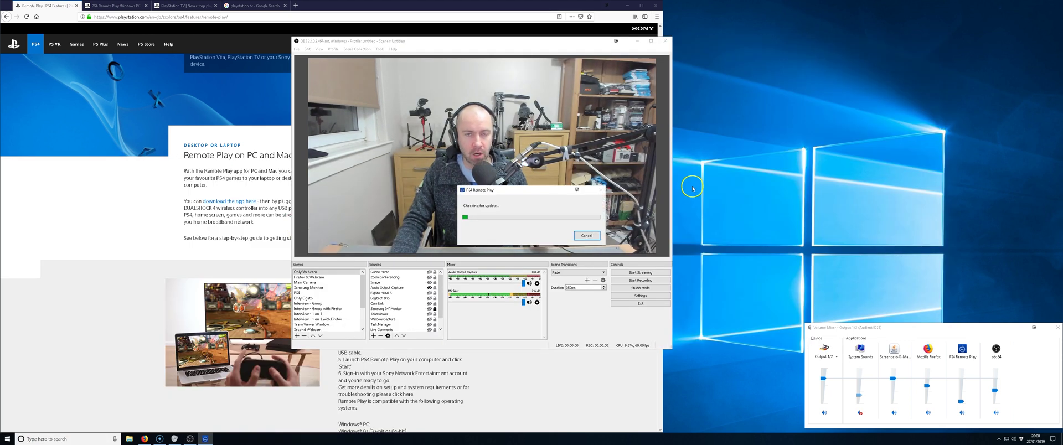
scroll(315, 328, "down", 2)
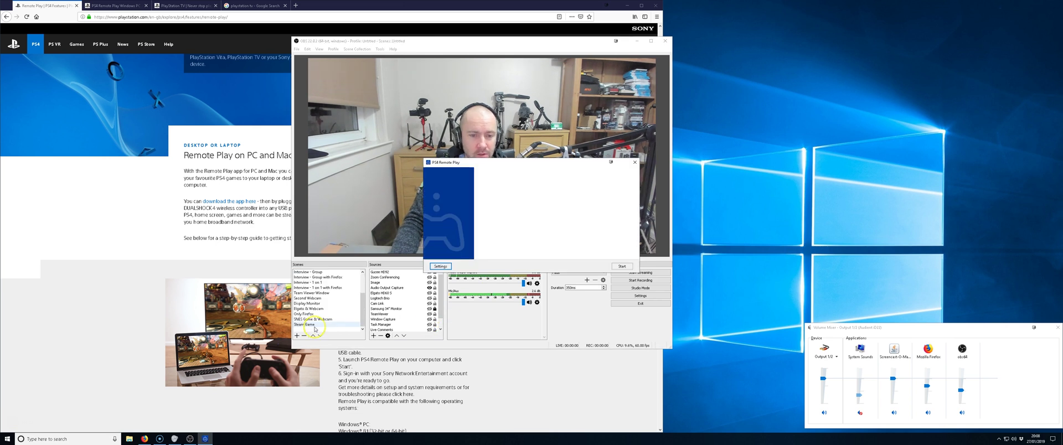
scroll(314, 310, "up", 2)
Flip OBS to the PS4 scene and back to Only Webcam, connect Remote Play to the PS4, and nudge OBS left.
left_click(321, 293)
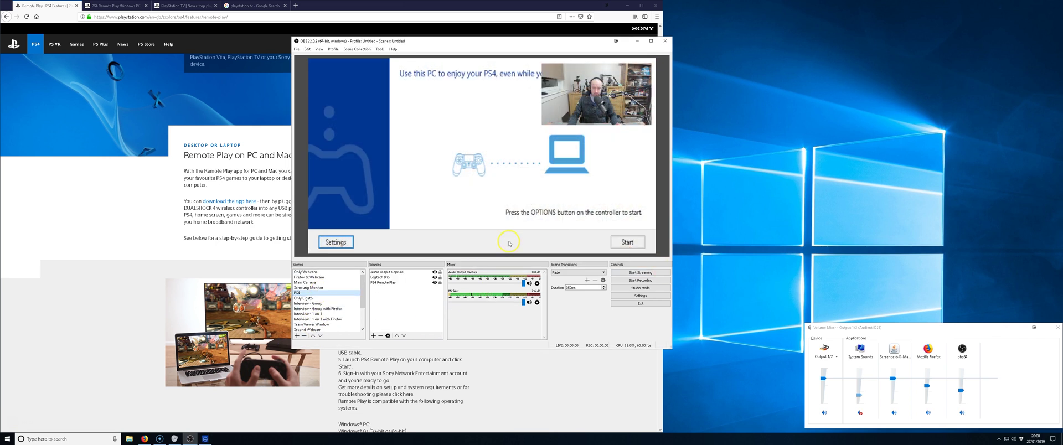
left_click(318, 271)
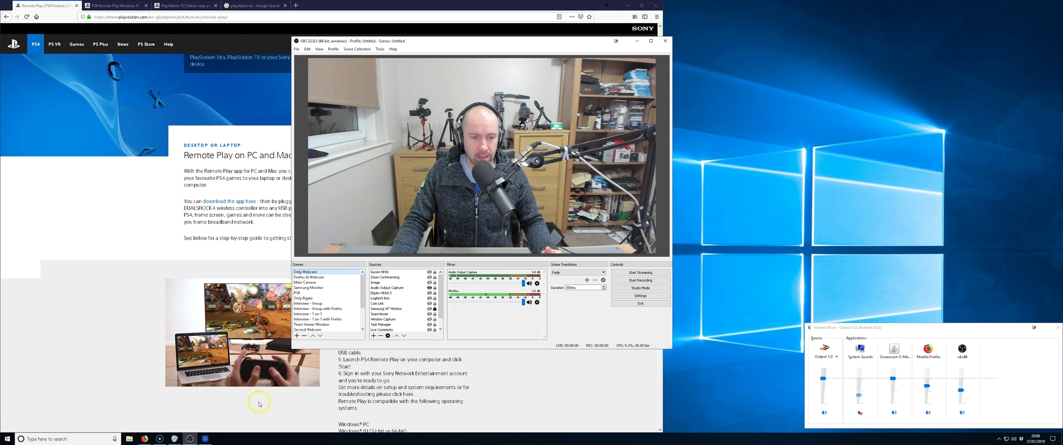
left_click(205, 437)
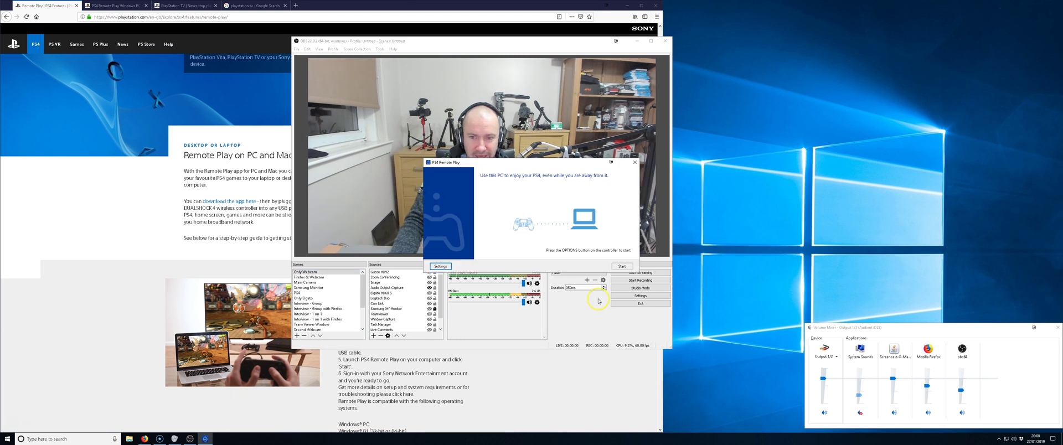
left_click(618, 268)
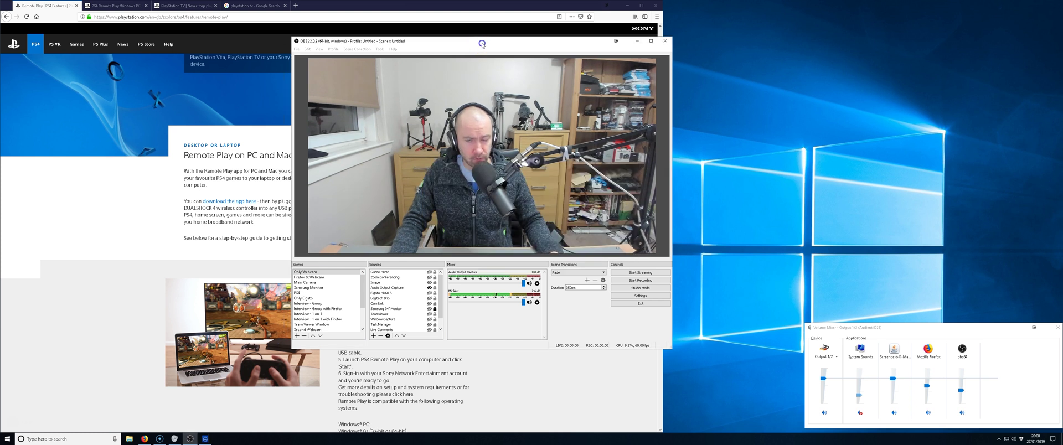
left_click_drag(480, 46, 466, 46)
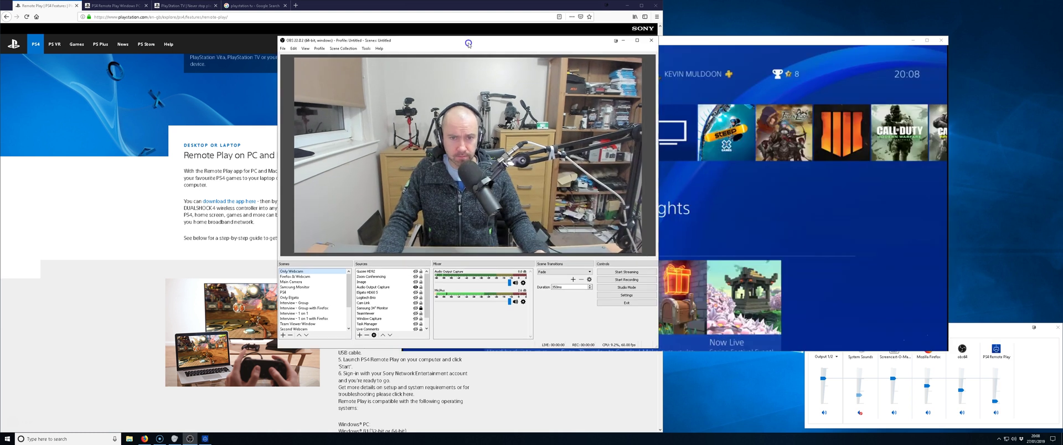
Select the PS4 scene, close OBS Studio, and relaunch it from the Start menu.
left_click(304, 292)
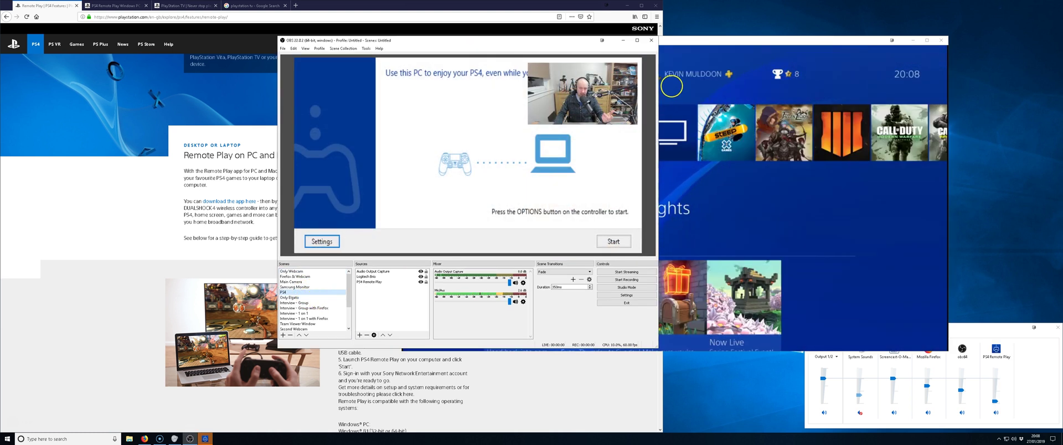
left_click(651, 41)
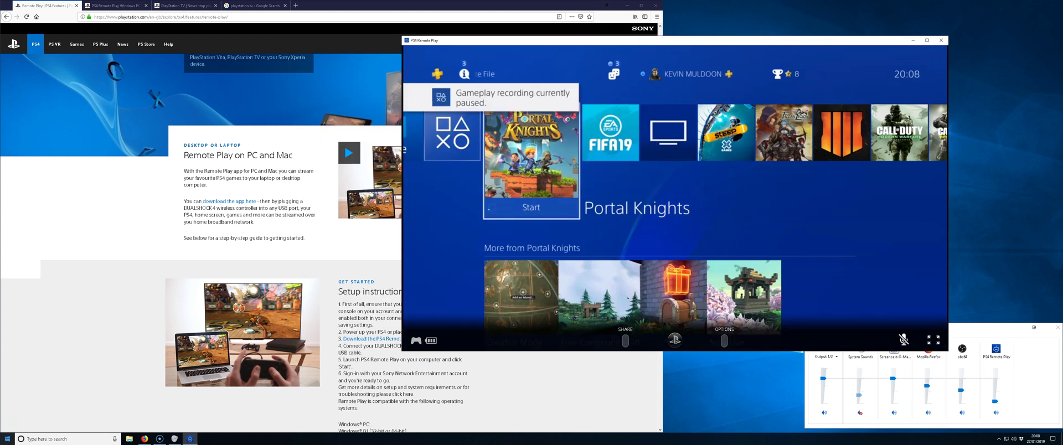
left_click(89, 439)
key("super")
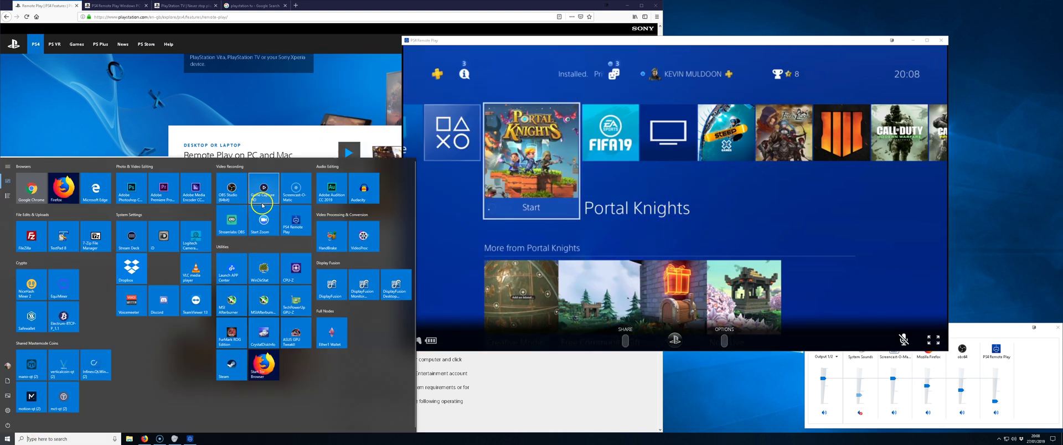
left_click(233, 199)
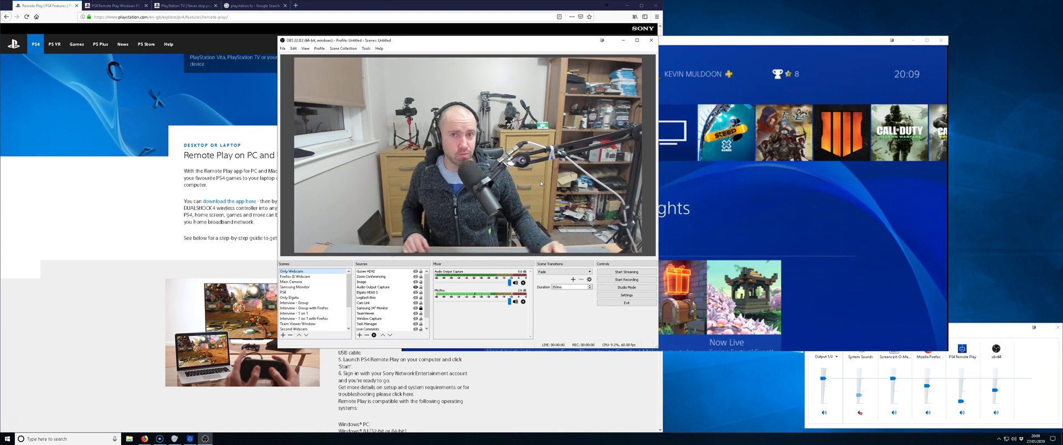
left_click(305, 291)
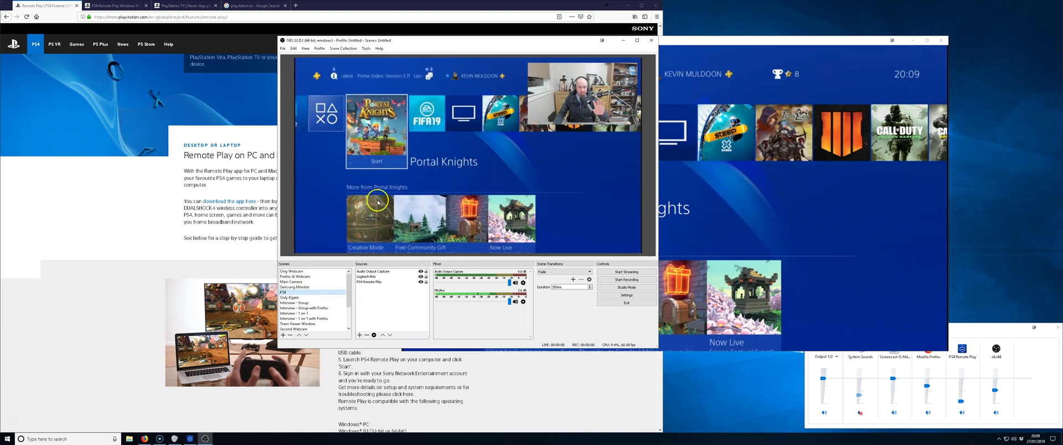
left_click(481, 190)
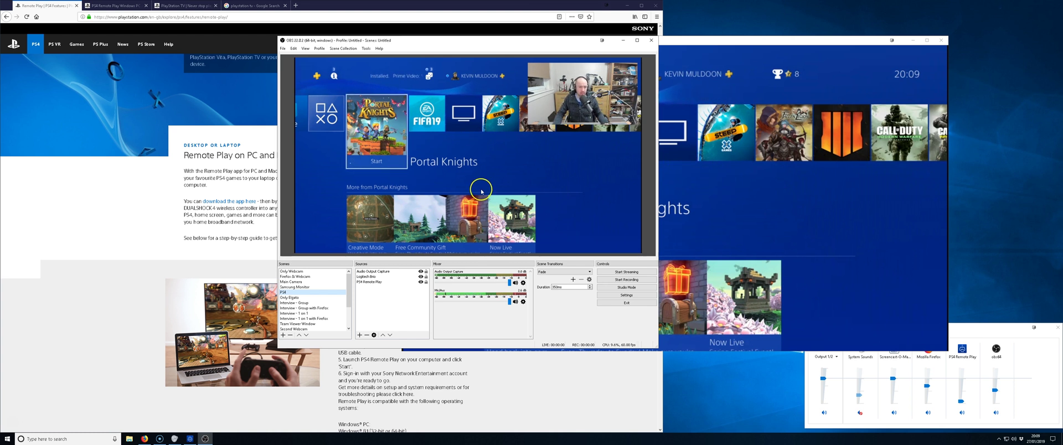
left_click(318, 272)
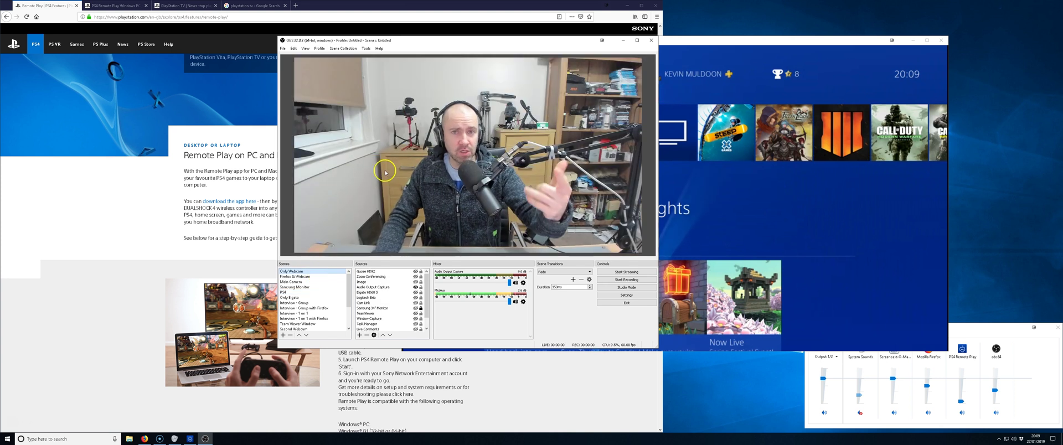